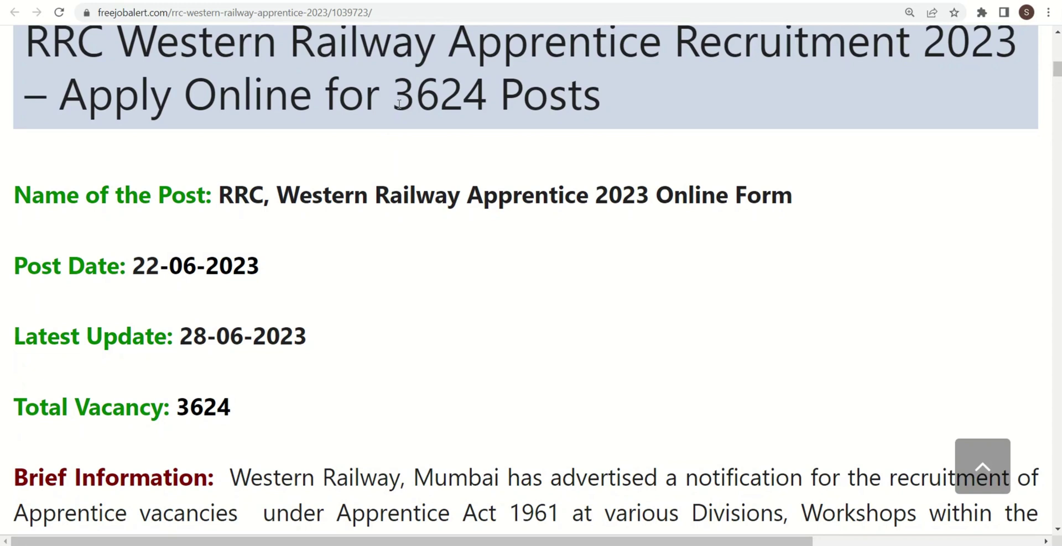
Step: Highlight the vacancy's key details: 3624 total posts, post date 22-06-2023 and latest update date
drag(399, 103, 487, 103)
click(525, 110)
drag(130, 271, 303, 285)
click(316, 335)
drag(190, 336, 308, 336)
click(336, 342)
drag(177, 408, 274, 410)
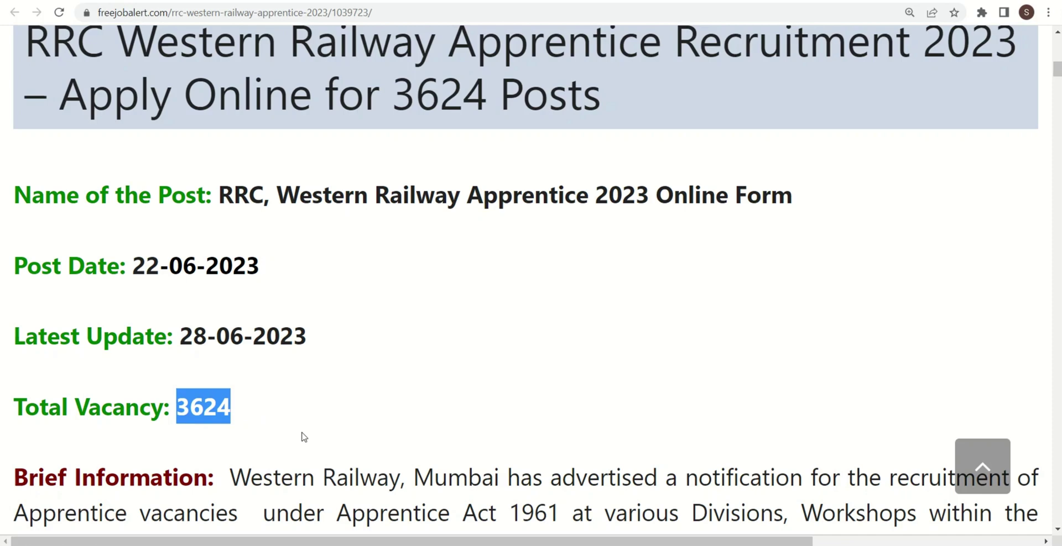
Step: Go down to Important Links and open the official Apply Online portal from FreeJobAlert
scroll(466, 443, down, 5)
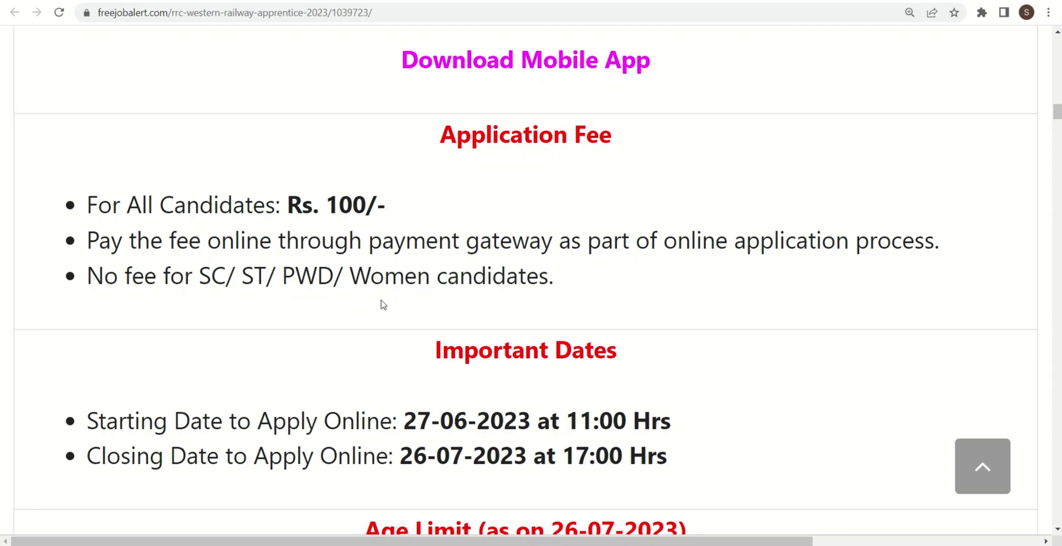
scroll(376, 327, down, 2)
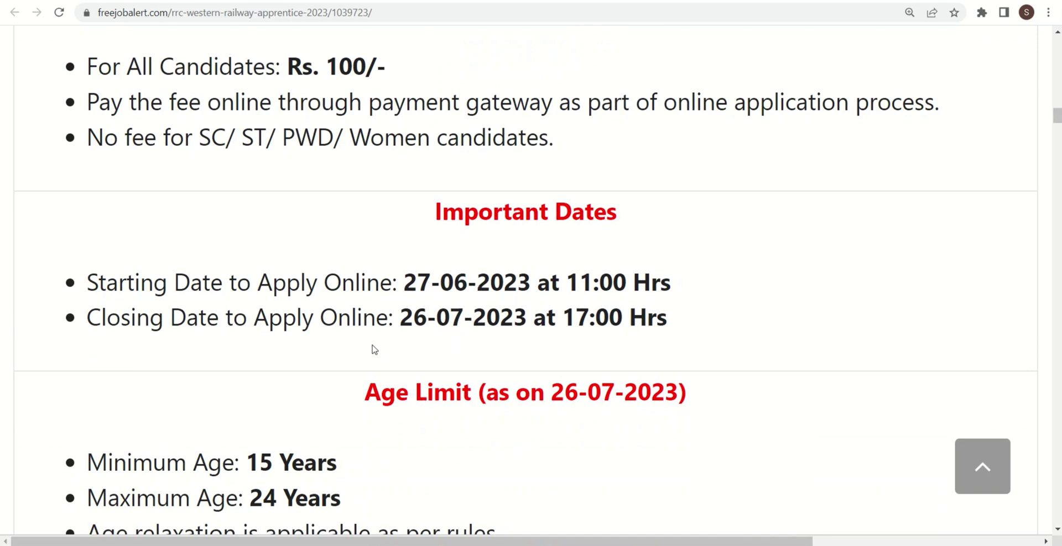
scroll(411, 314, down, 3)
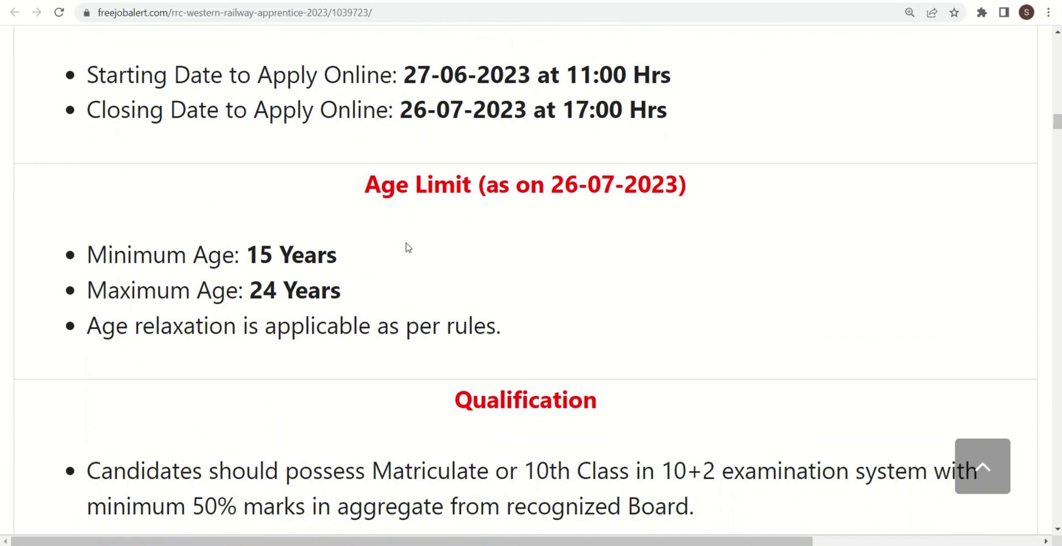
scroll(259, 257, down, 2)
scroll(216, 203, up, 1)
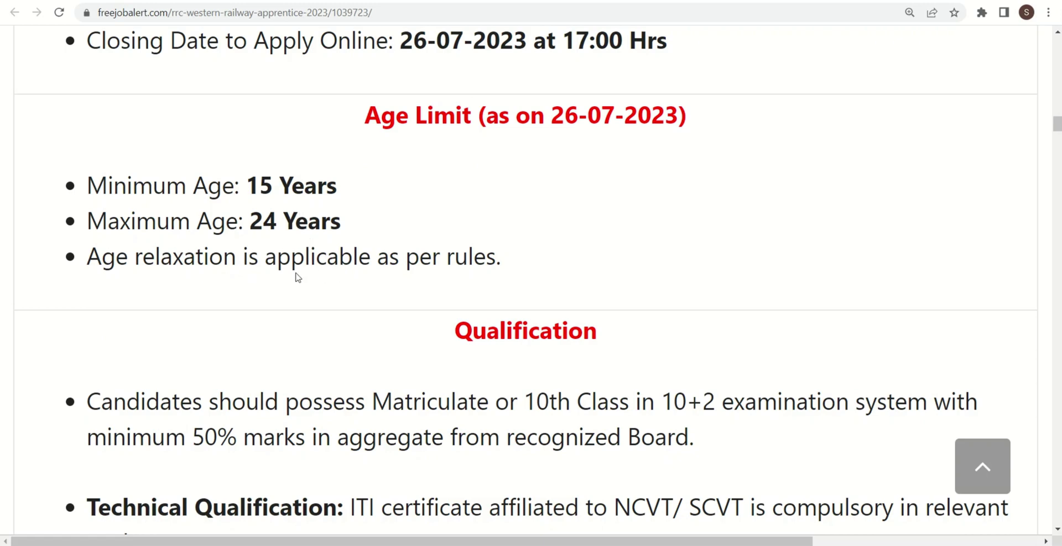
scroll(360, 320, down, 2)
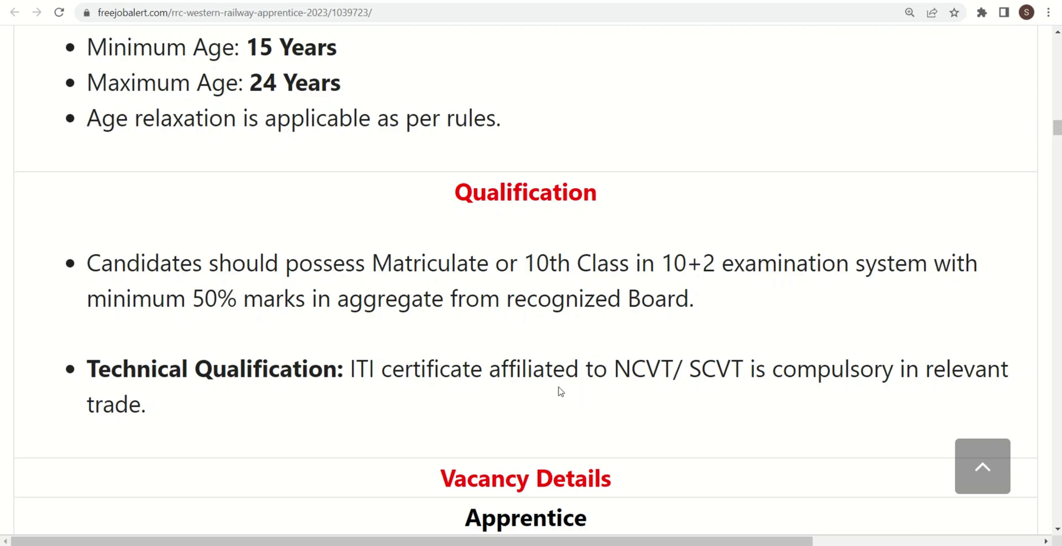
scroll(560, 392, down, 7)
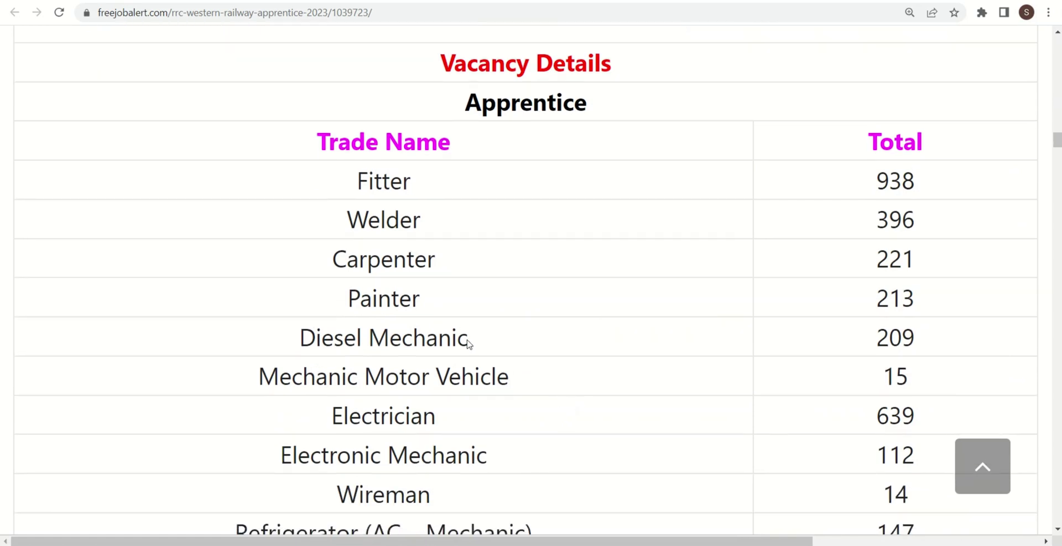
scroll(392, 110, down, 1)
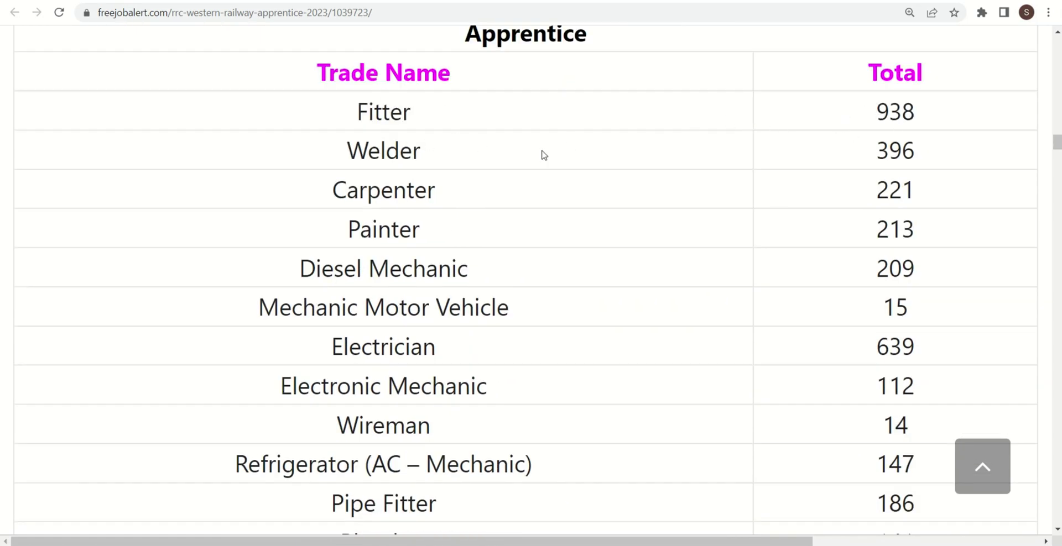
scroll(888, 166, down, 1)
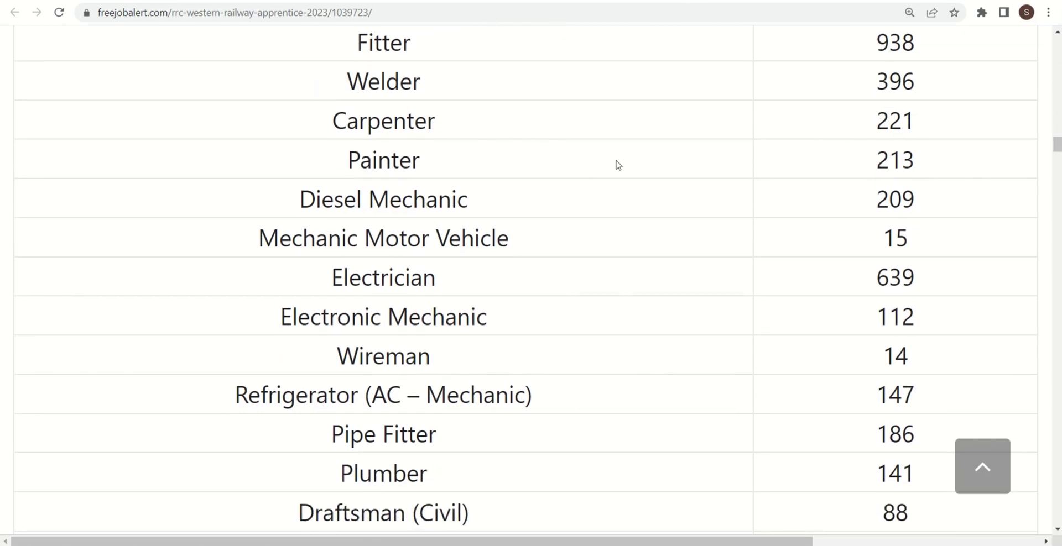
scroll(454, 213, down, 1)
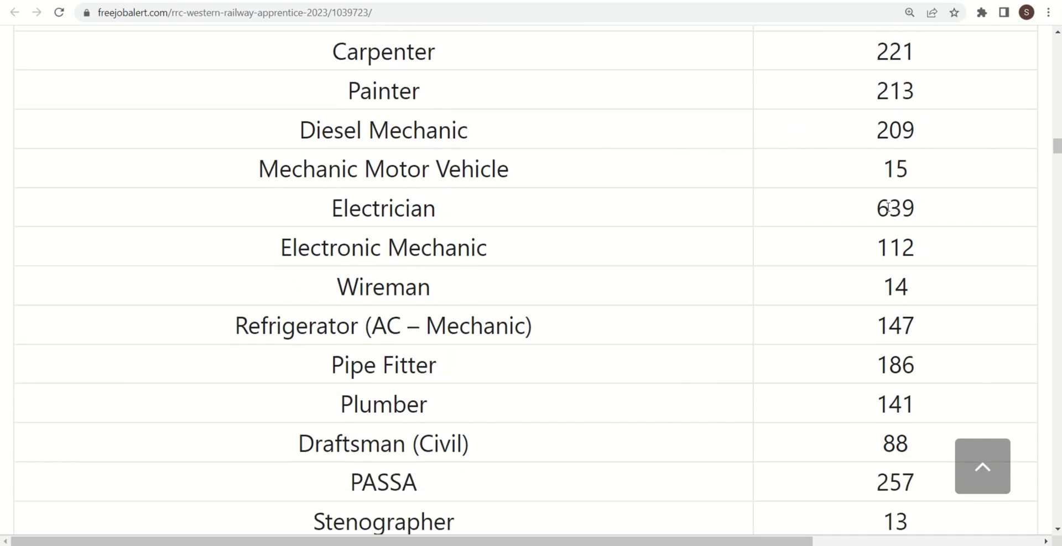
scroll(676, 217, down, 2)
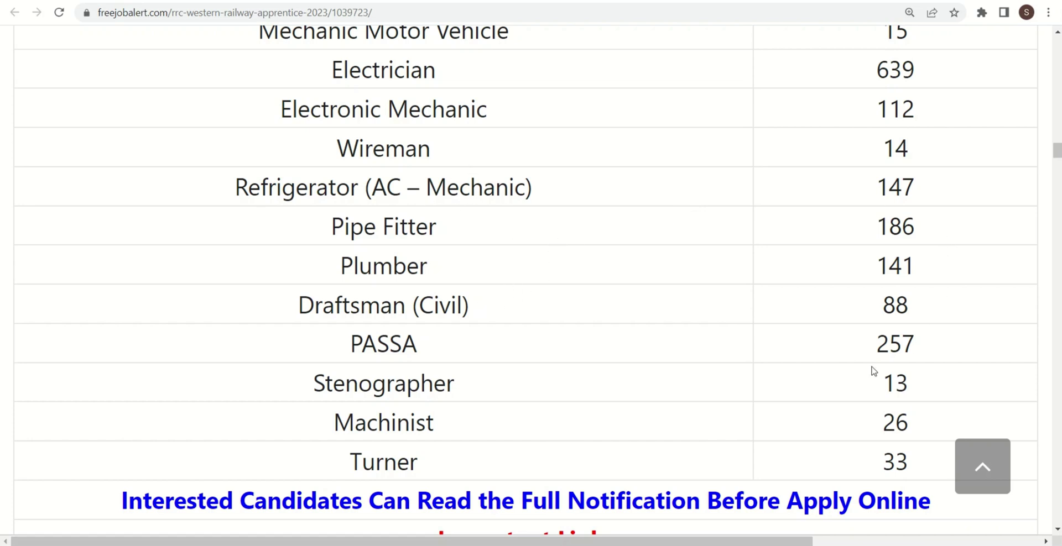
scroll(701, 316, down, 5)
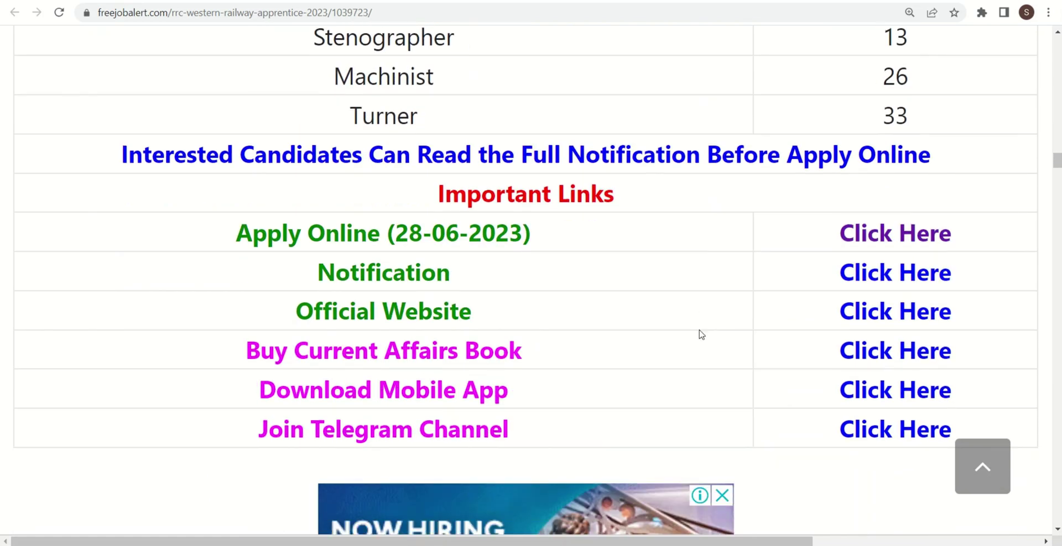
scroll(701, 335, up, 1)
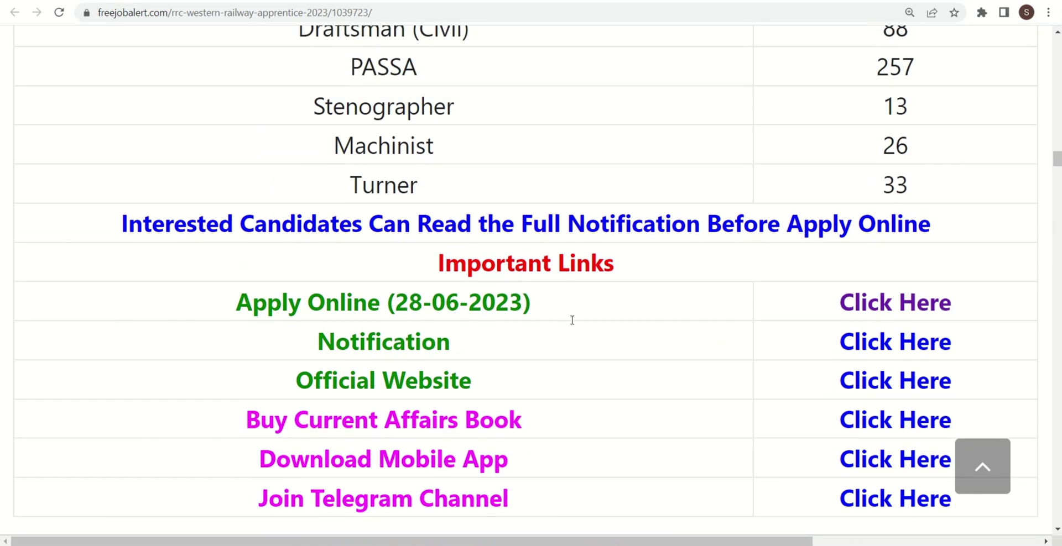
click(901, 307)
click(506, 242)
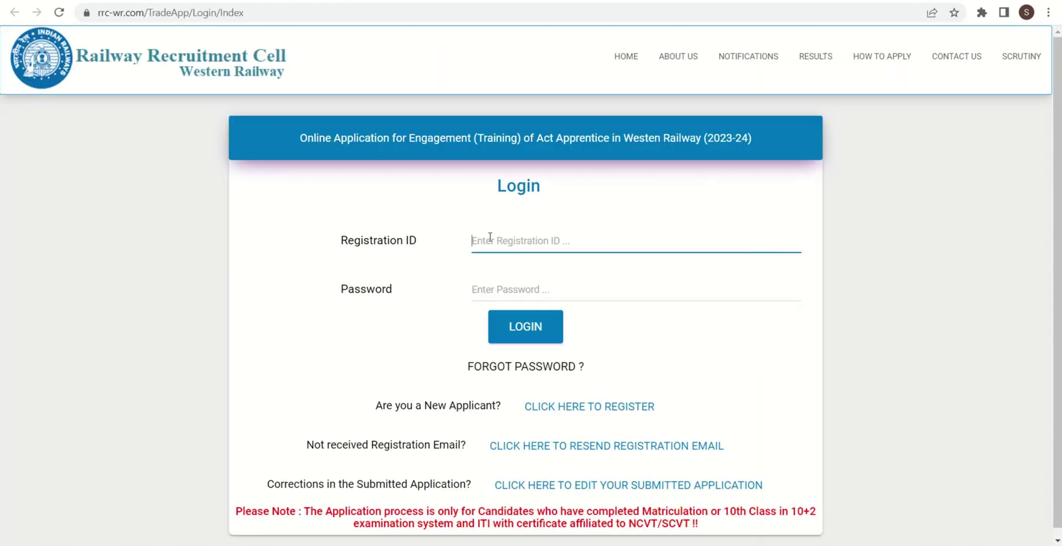
Step: Choose 'CLICK HERE TO REGISTER' under the New Applicant section of the login page
scroll(496, 283, down, 1)
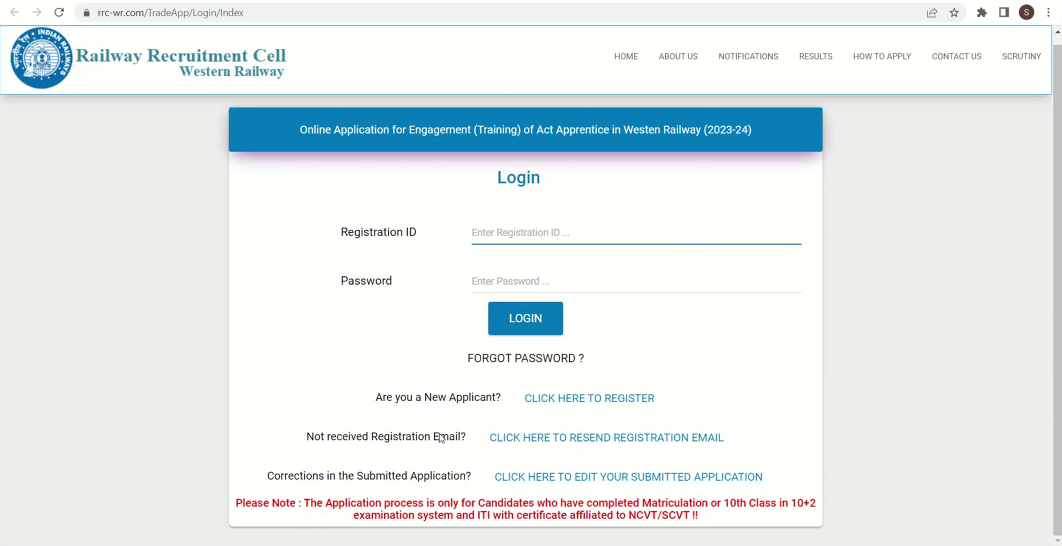
click(582, 399)
Step: Select RAJASTHAN as the state and paste in the Aadhaar card number
scroll(427, 322, down, 3)
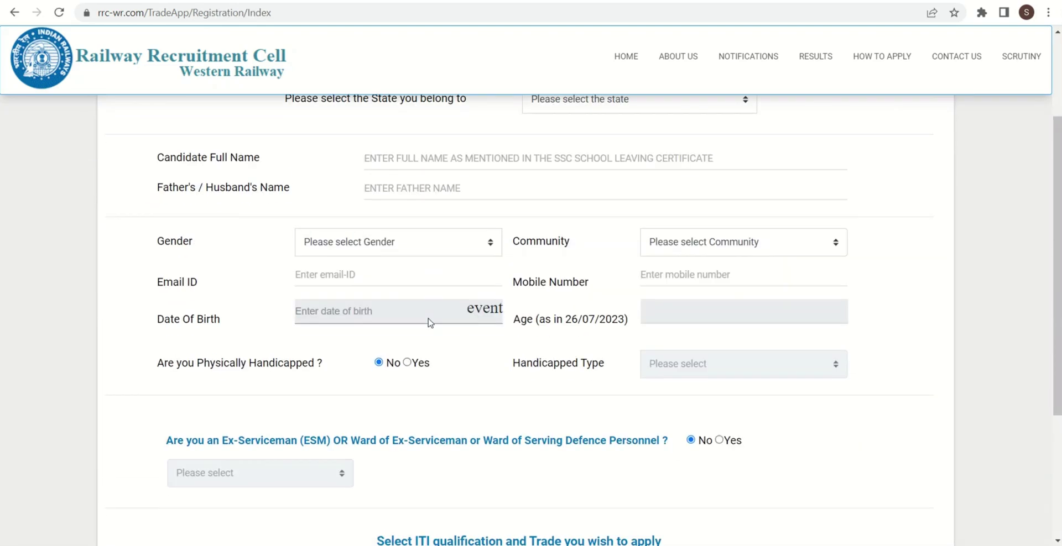
scroll(479, 334, up, 1)
scroll(498, 270, up, 1)
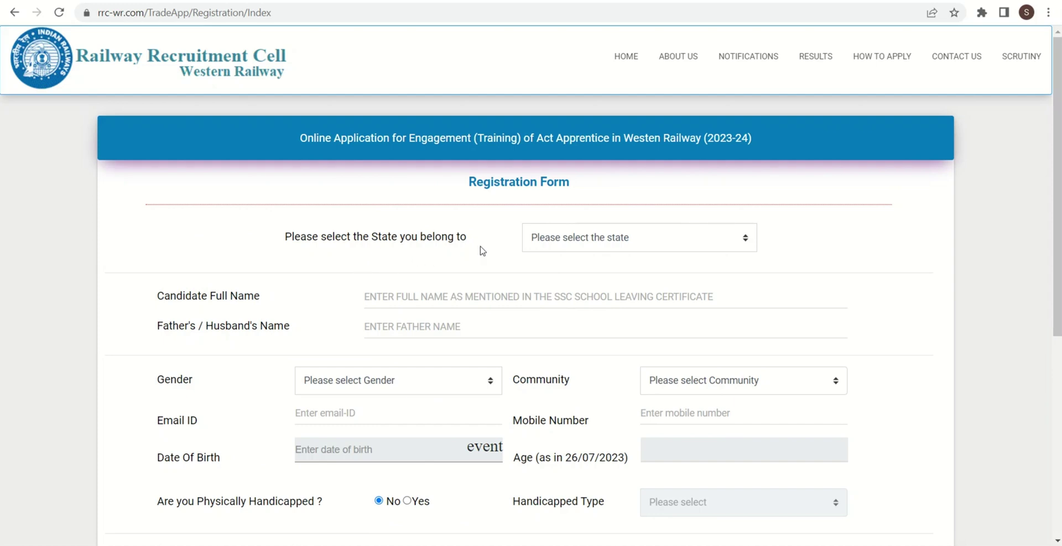
click(583, 243)
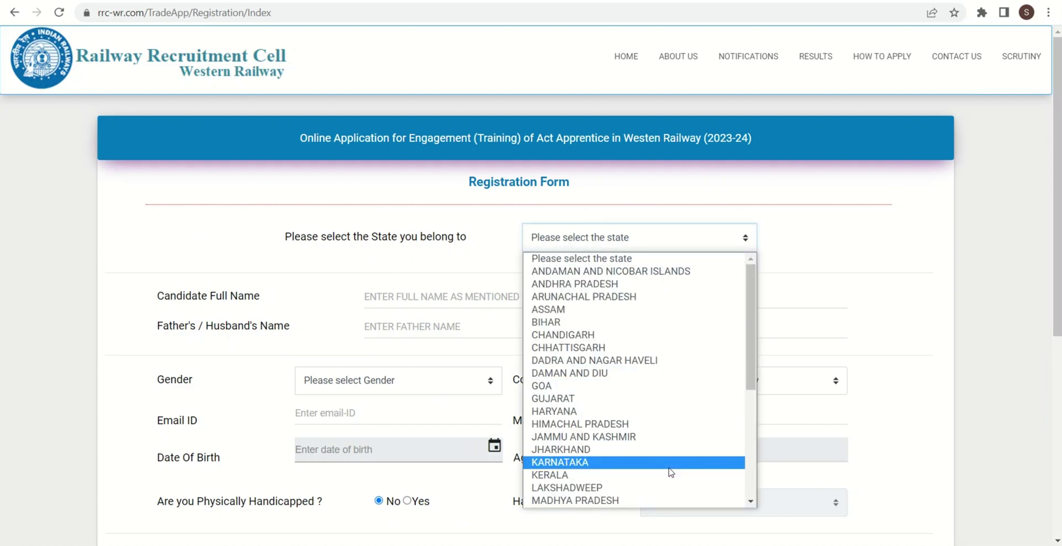
scroll(670, 472, down, 3)
scroll(671, 472, down, 2)
click(576, 411)
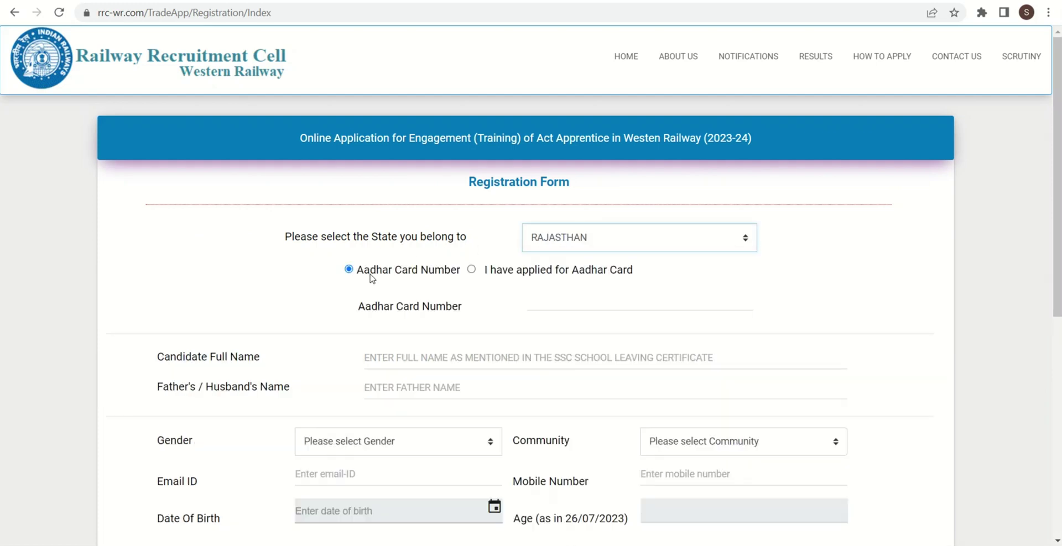
click(564, 304)
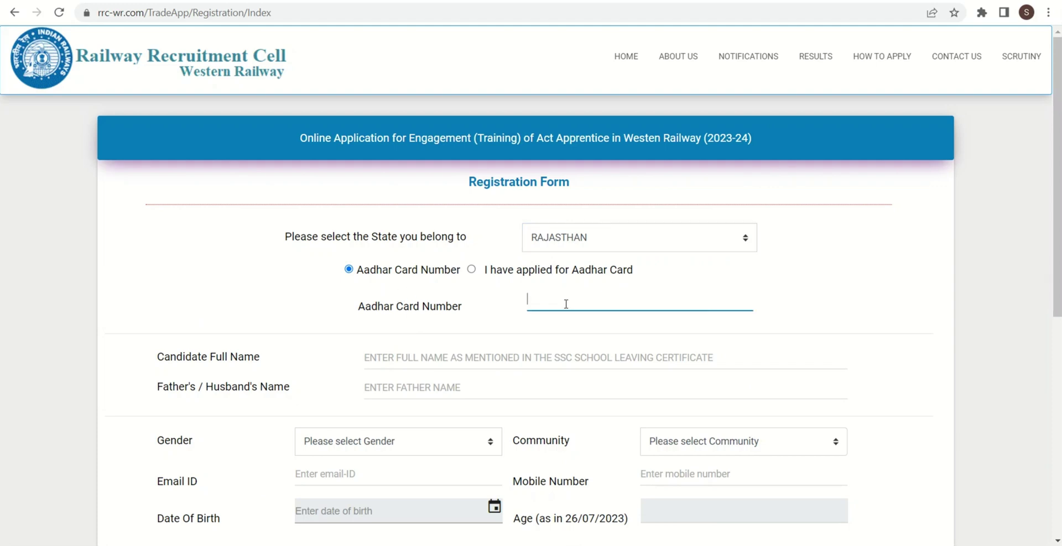
Step: Enter the candidate's full name and the father's name
scroll(526, 351, down, 1)
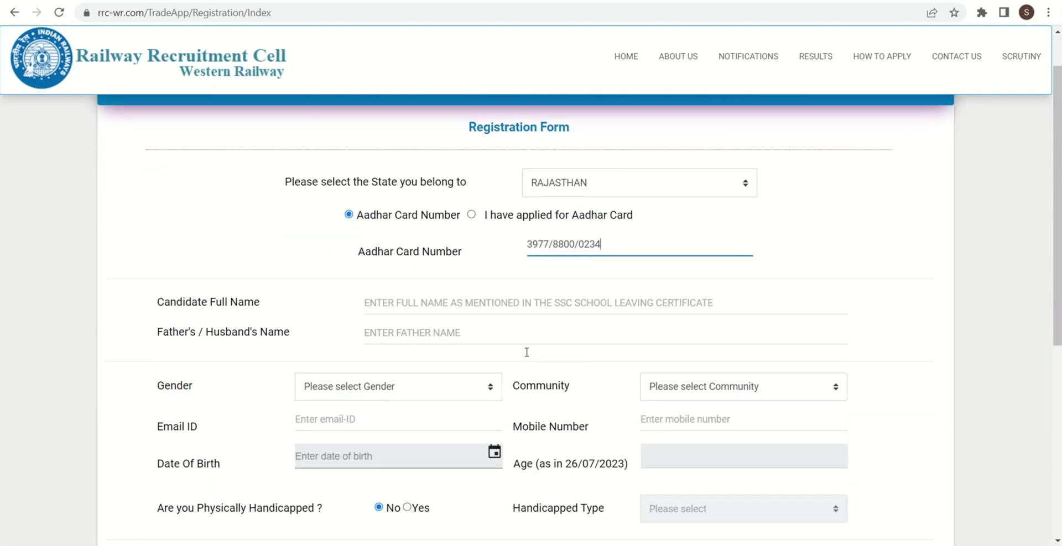
click(440, 281)
key(Tab)
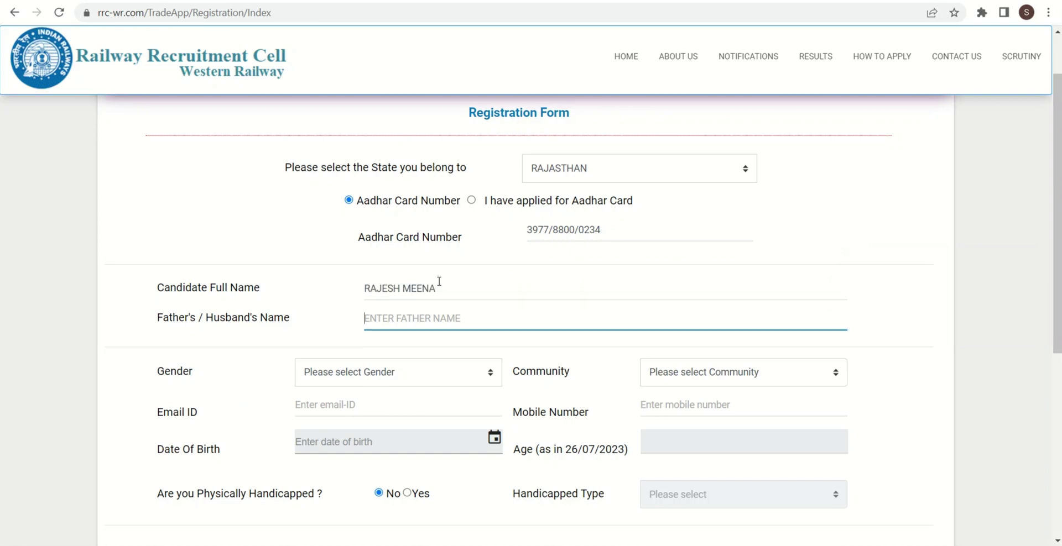
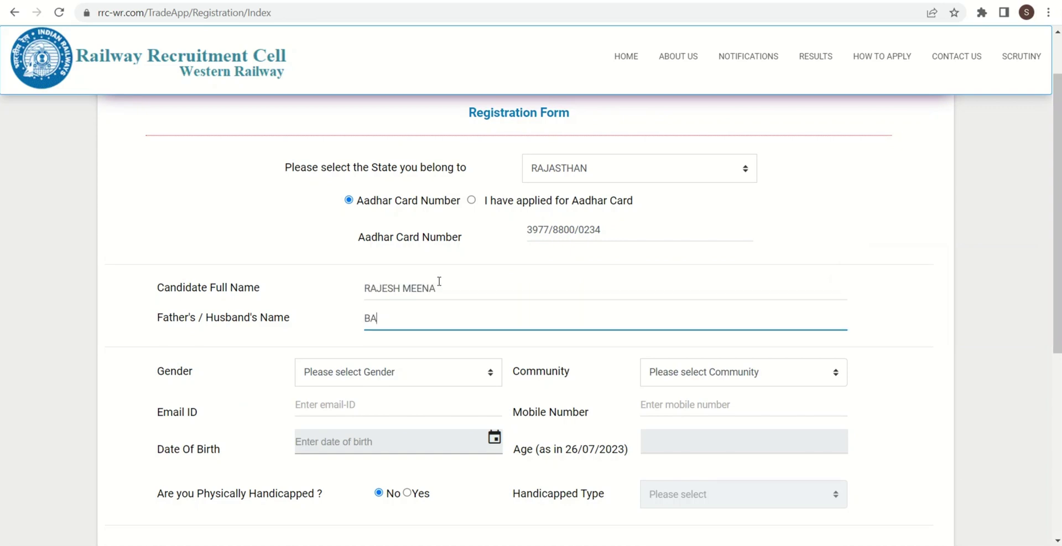
Step: Set gender to Male and community to ST
click(387, 373)
click(363, 405)
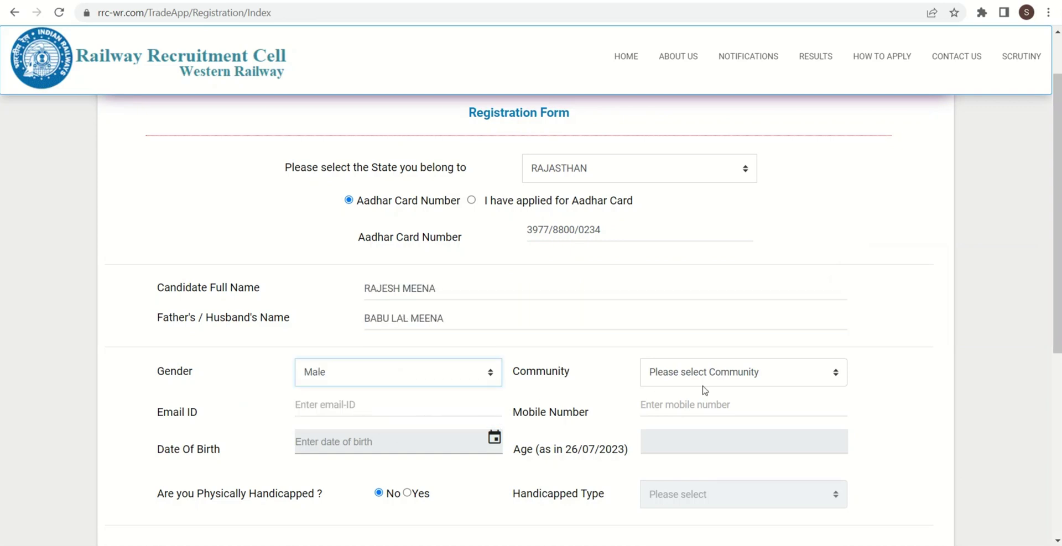
click(741, 375)
click(719, 406)
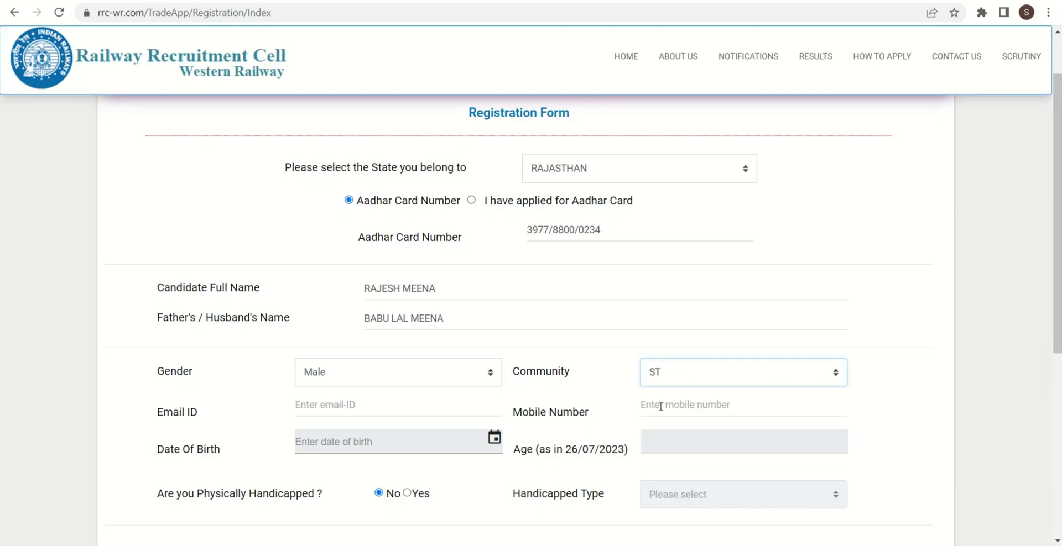
scroll(547, 436, down, 3)
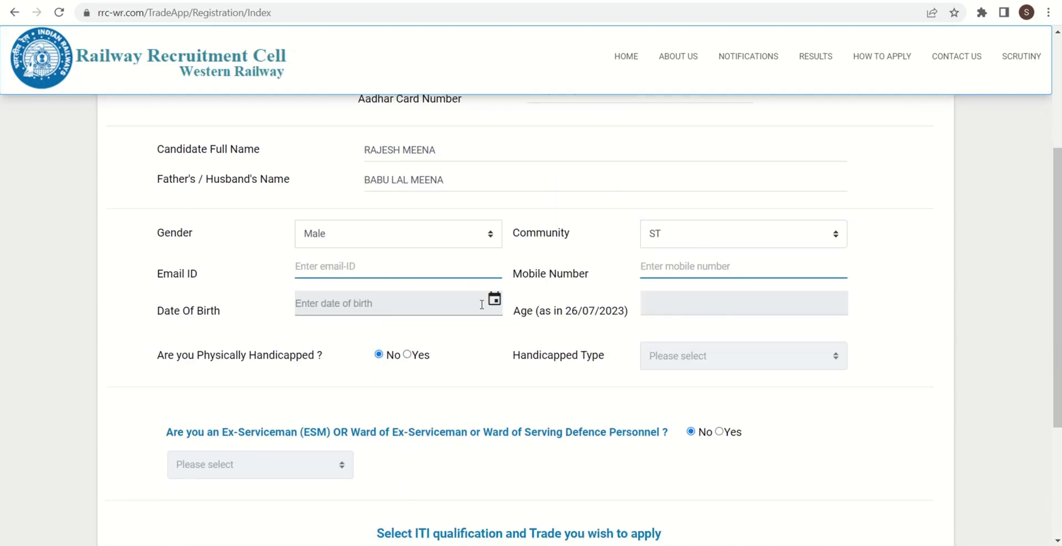
Step: Fill in the applicant's e-mail address and mobile number
click(447, 263)
key(ctrl+v)
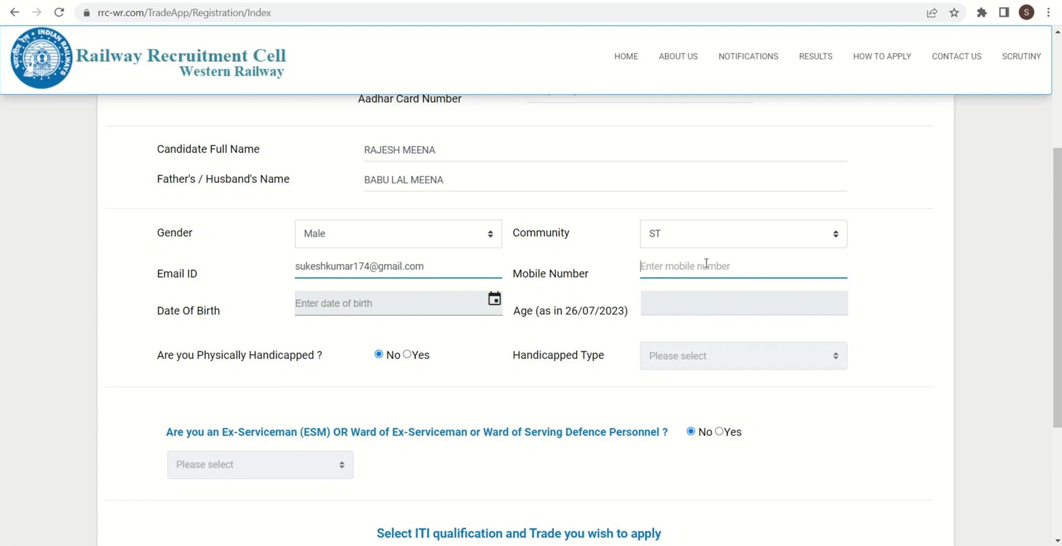
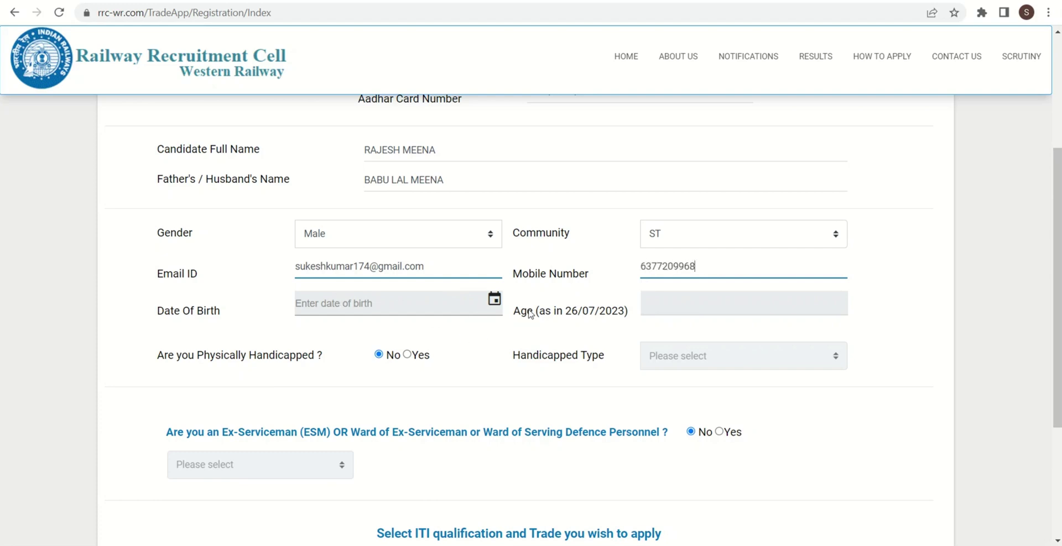
click(494, 299)
click(404, 78)
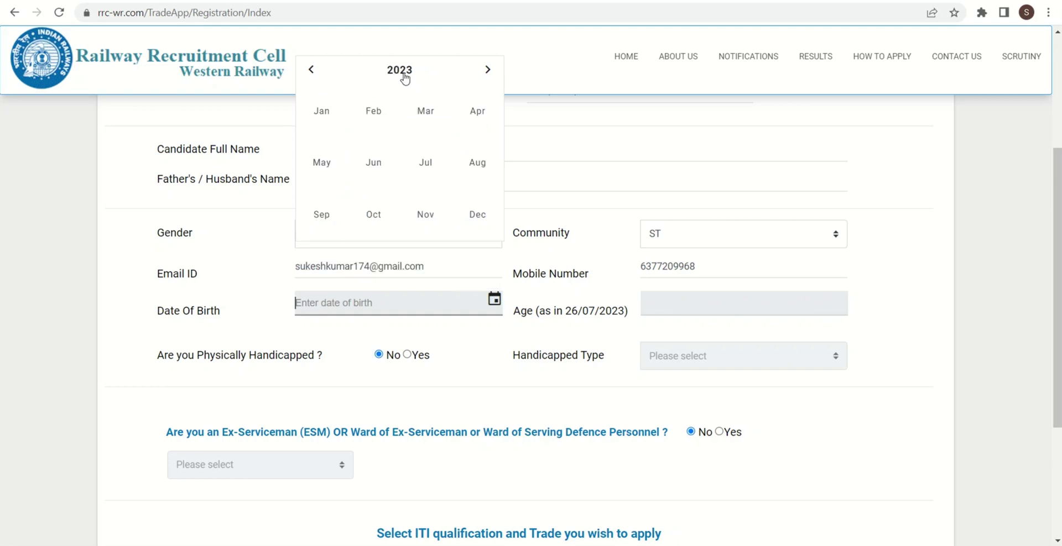
click(477, 162)
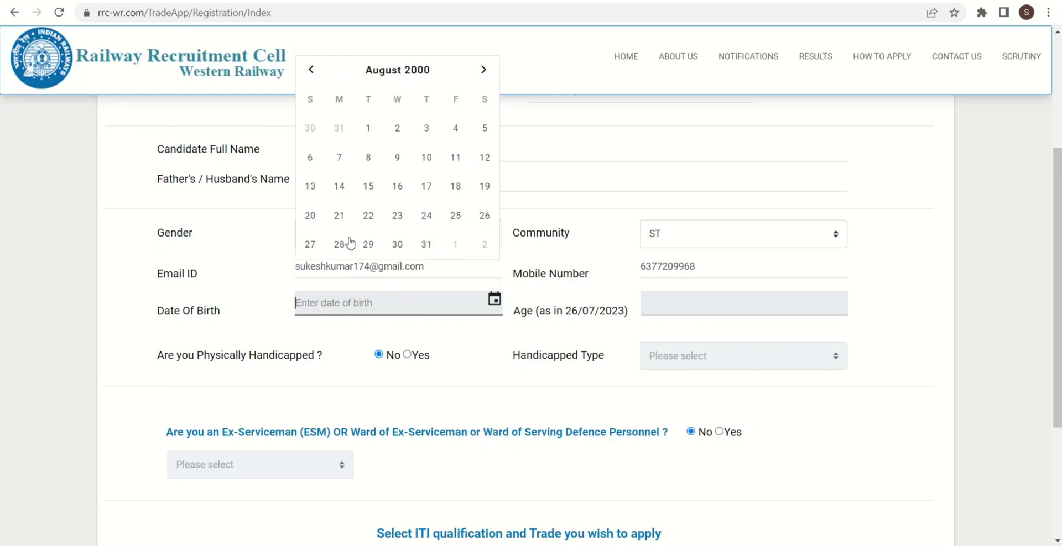
click(484, 161)
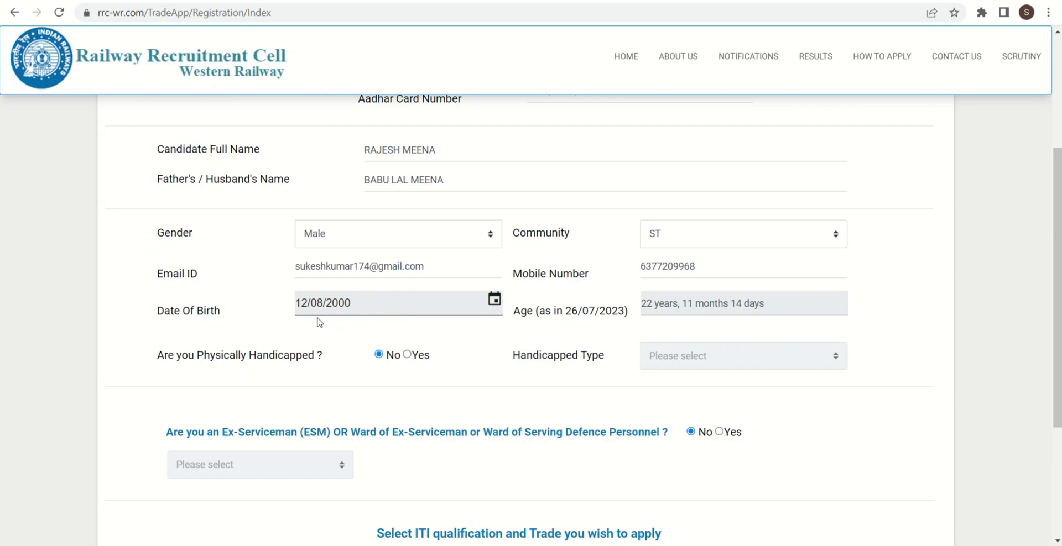
scroll(380, 373, down, 1)
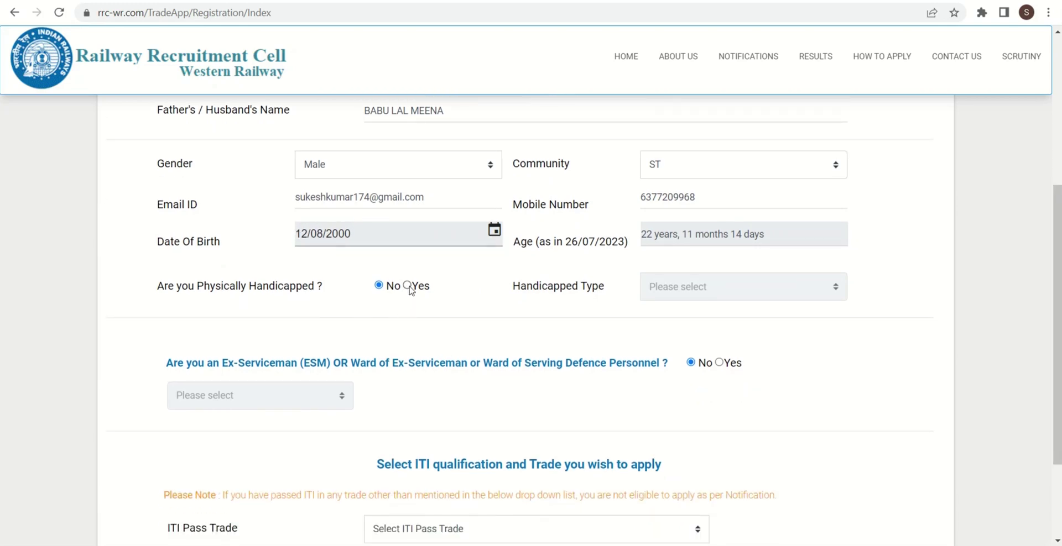
scroll(518, 377, down, 2)
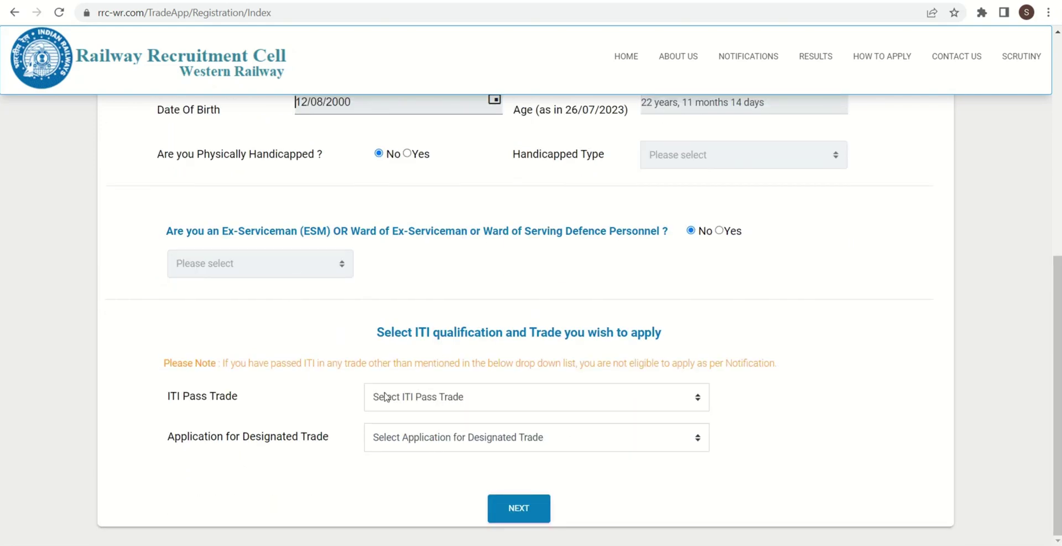
Step: Choose ELECTRICIAN as the ITI pass trade
click(459, 398)
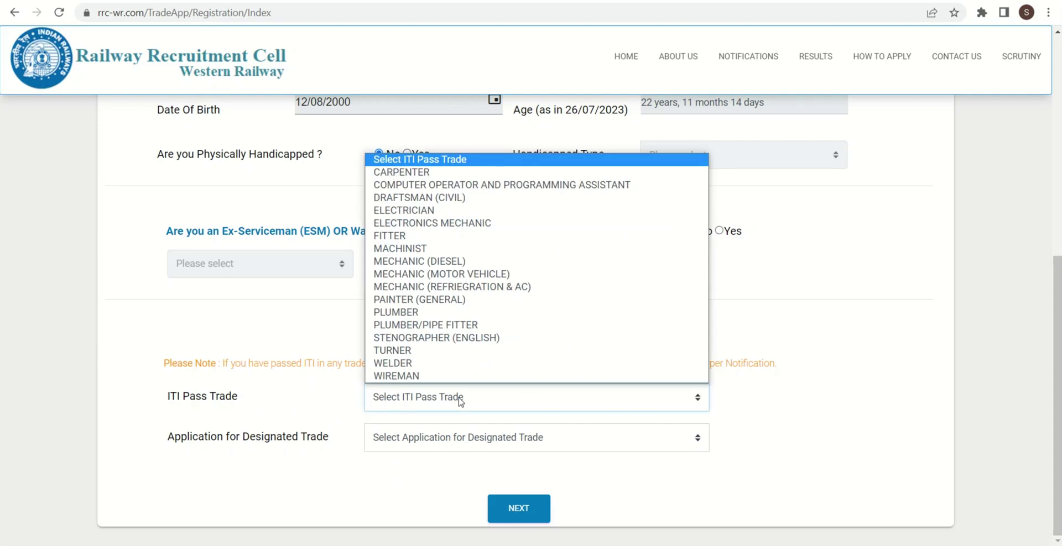
key(e)
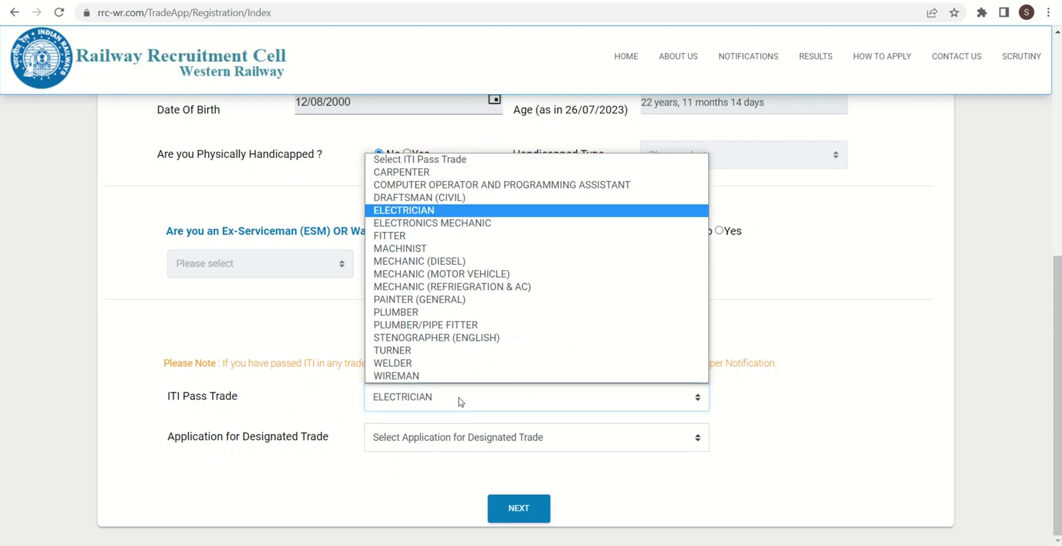
click(417, 213)
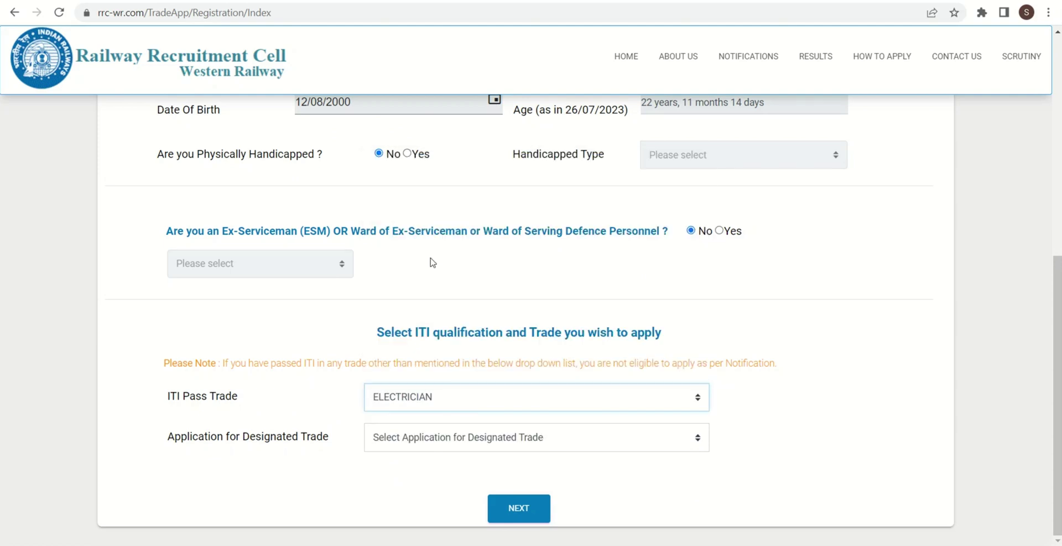
Step: Set ELECTRICIAN as the designated trade and continue to the registration summary
click(439, 450)
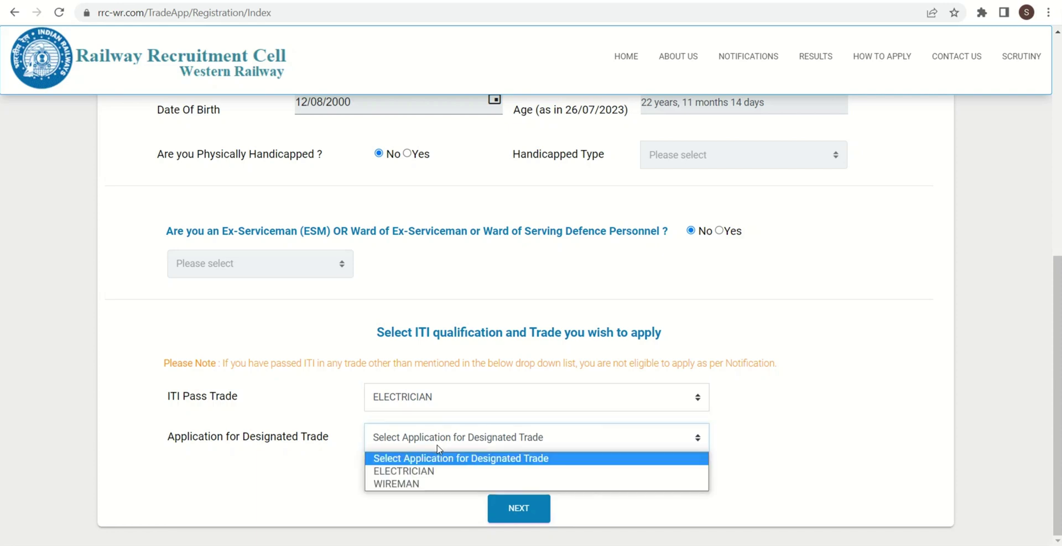
click(423, 473)
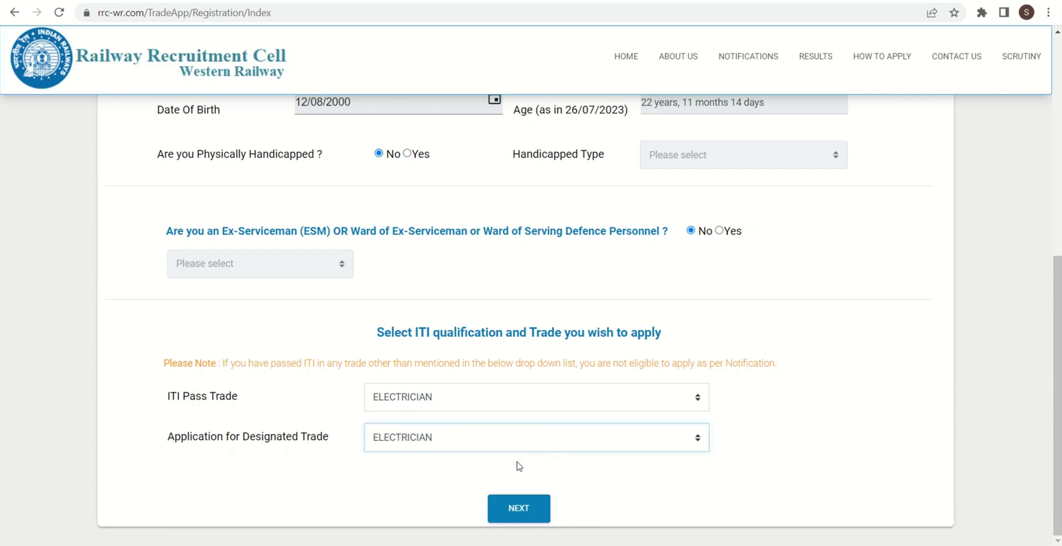
click(232, 453)
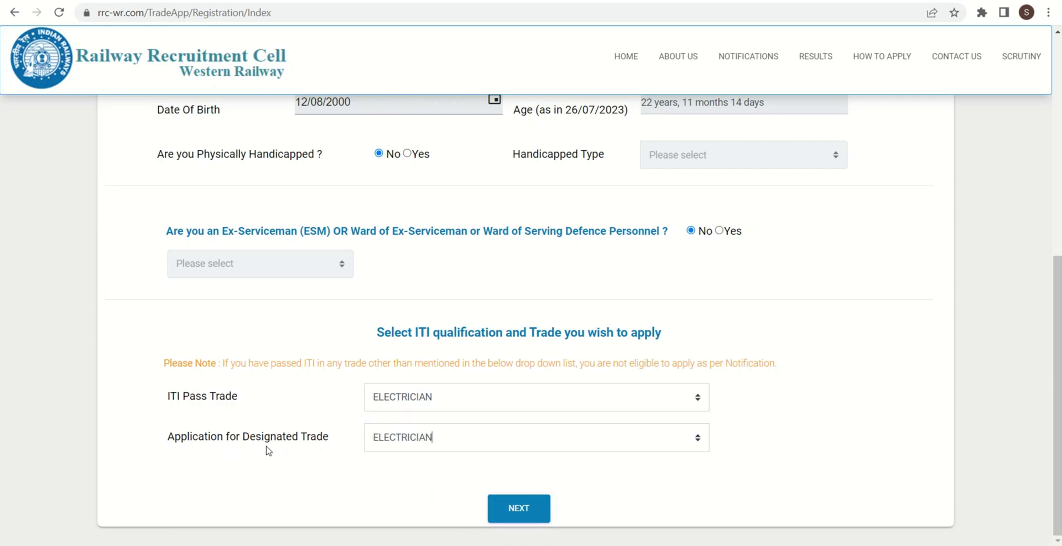
click(428, 438)
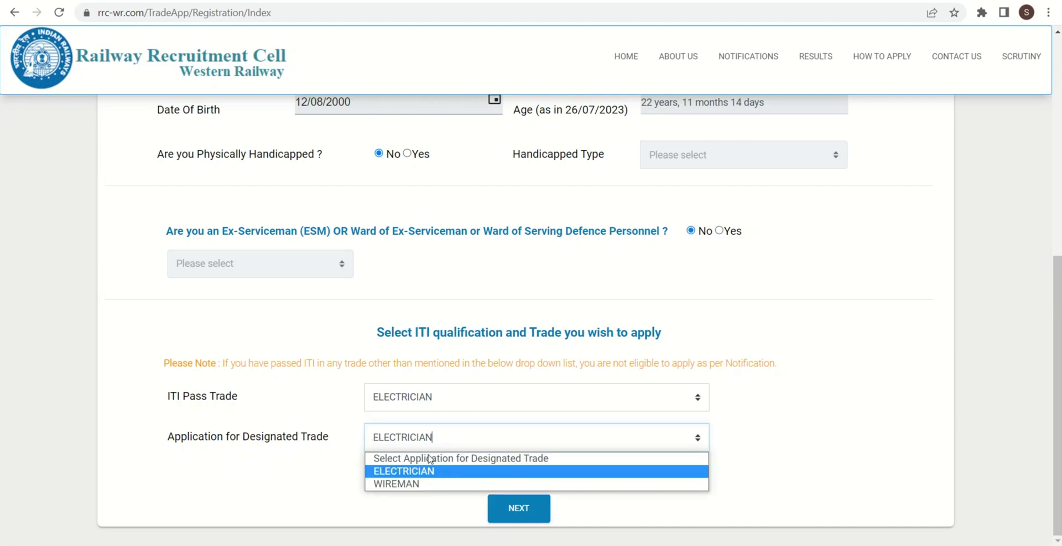
click(416, 473)
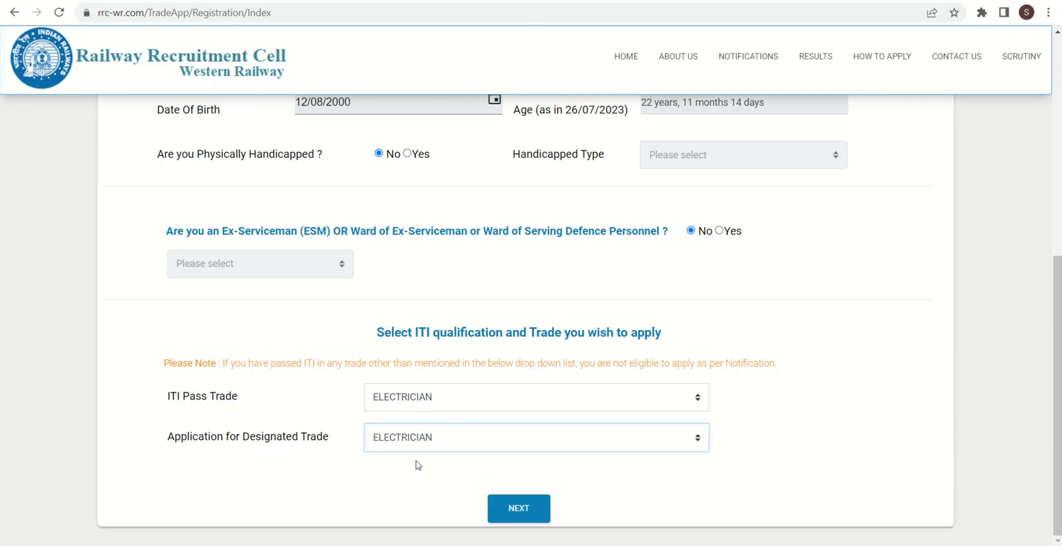
click(517, 508)
scroll(422, 351, down, 1)
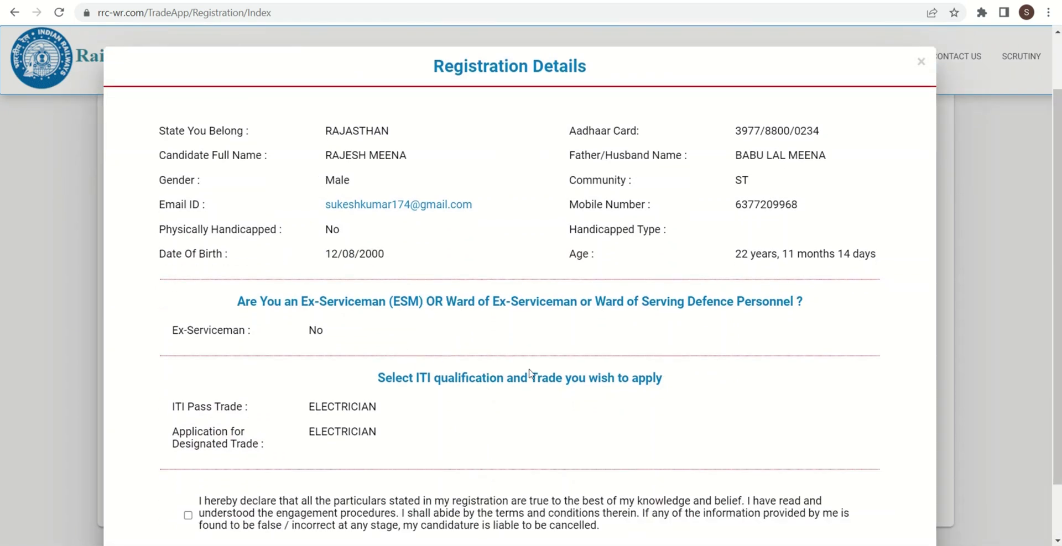
Step: Review the Registration Details and submit them with REGISTER
scroll(478, 344, down, 1)
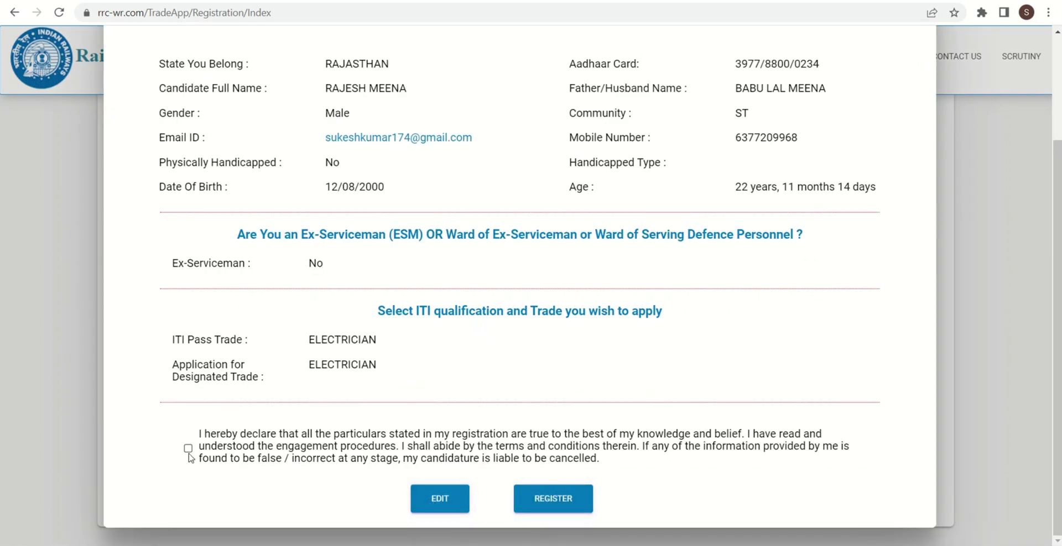
click(566, 499)
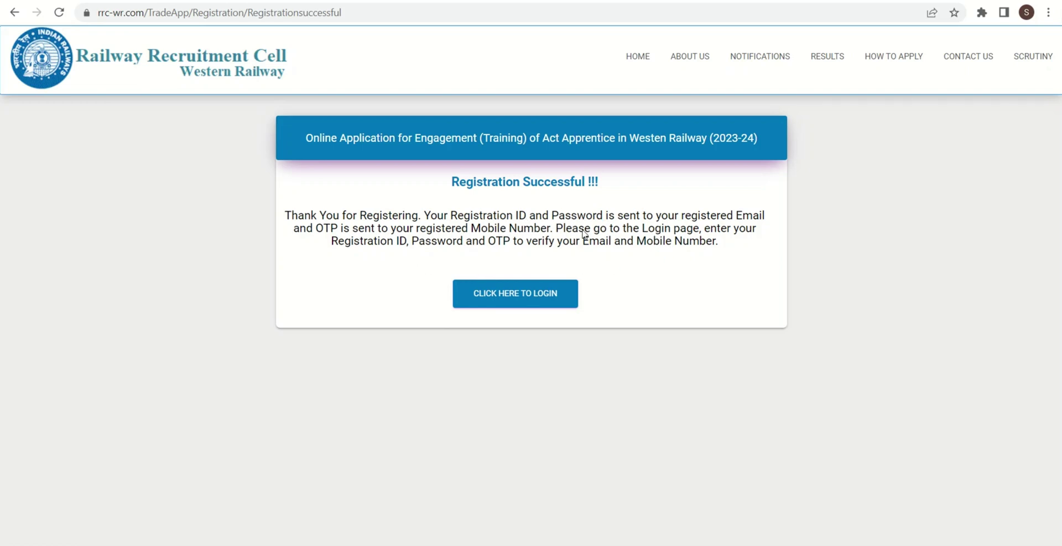
Step: Sign in with the newly issued Registration ID and password
click(525, 298)
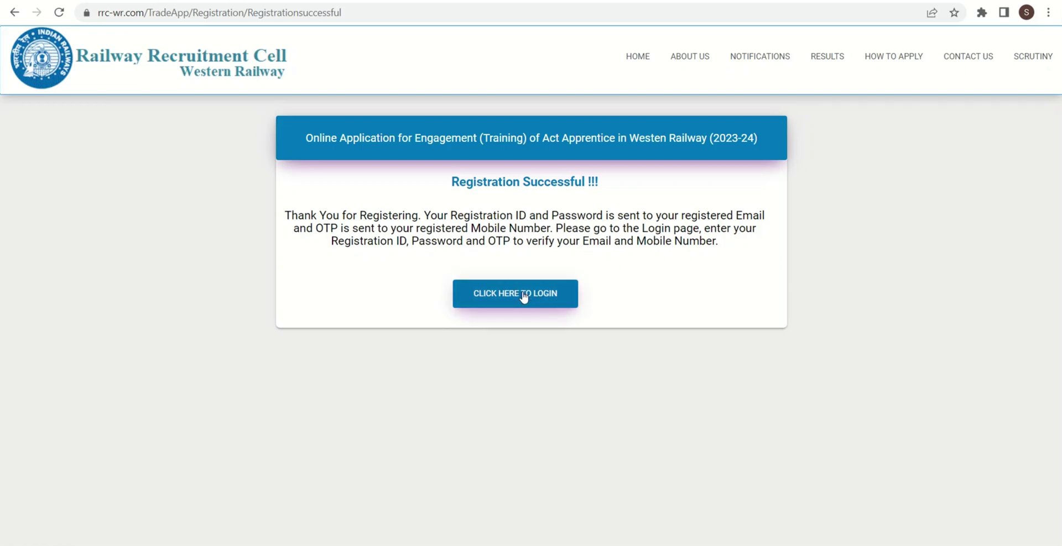
click(525, 244)
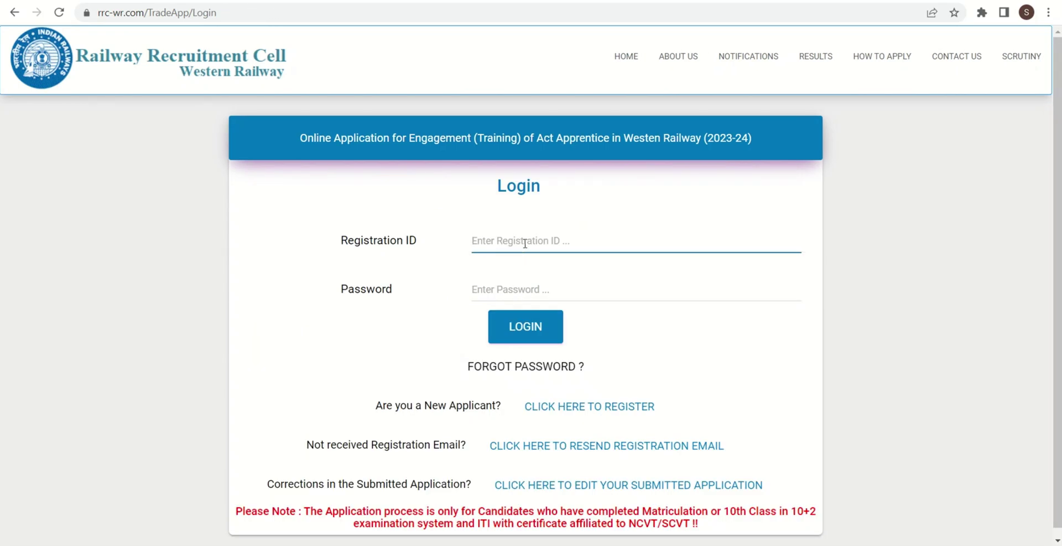
click(510, 294)
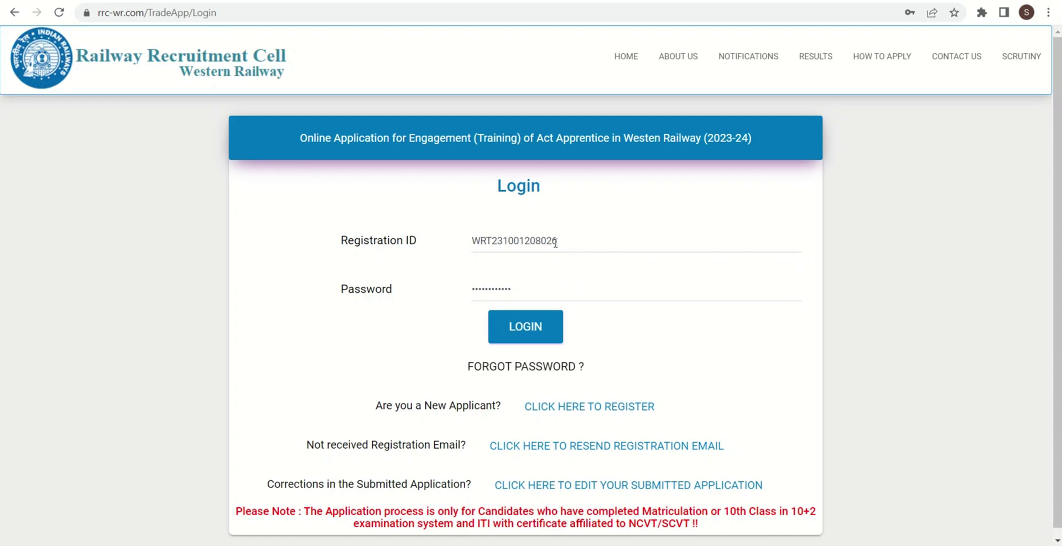
click(522, 327)
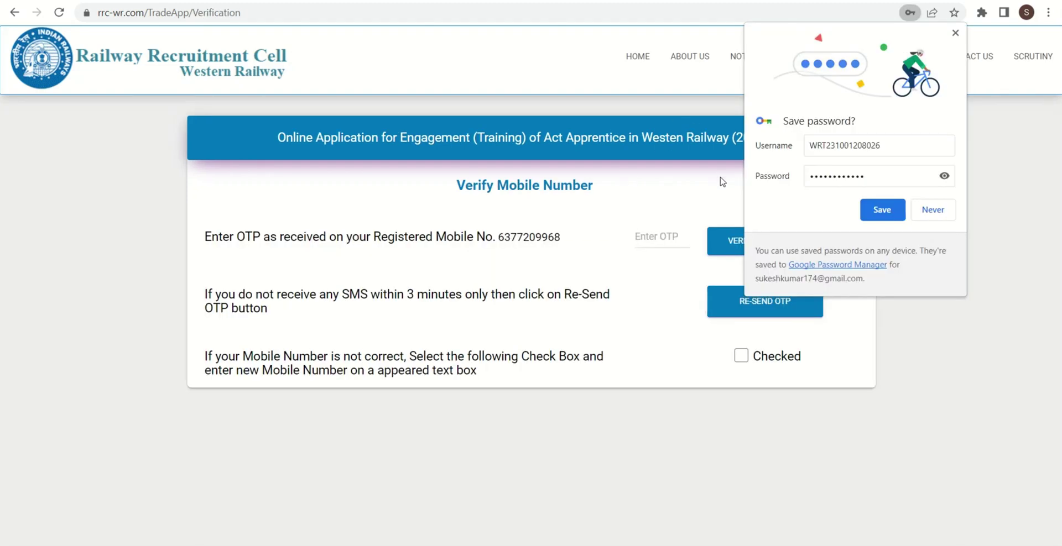
Step: Decline Chrome's password save and verify the mobile number with the received OTP
click(929, 211)
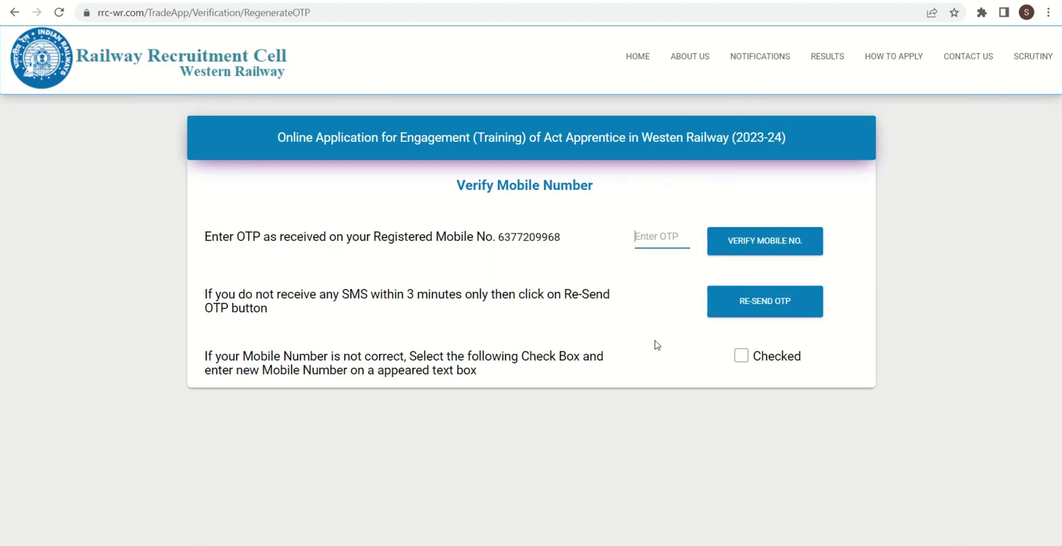
click(652, 235)
drag(499, 238, 570, 238)
click(651, 237)
click(761, 241)
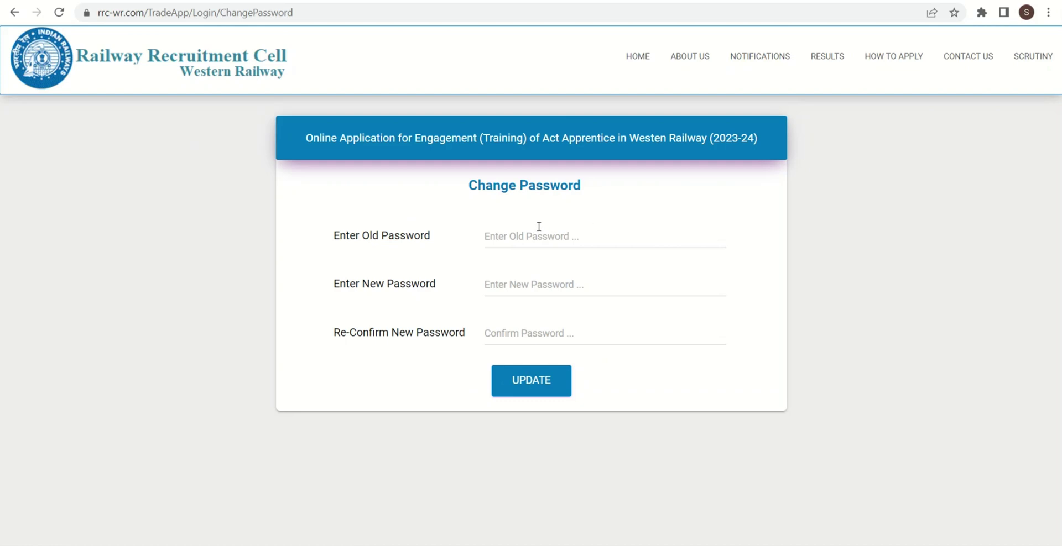
Step: Enter the old password, the new password and its confirmation, then UPDATE
click(523, 239)
click(500, 286)
click(531, 333)
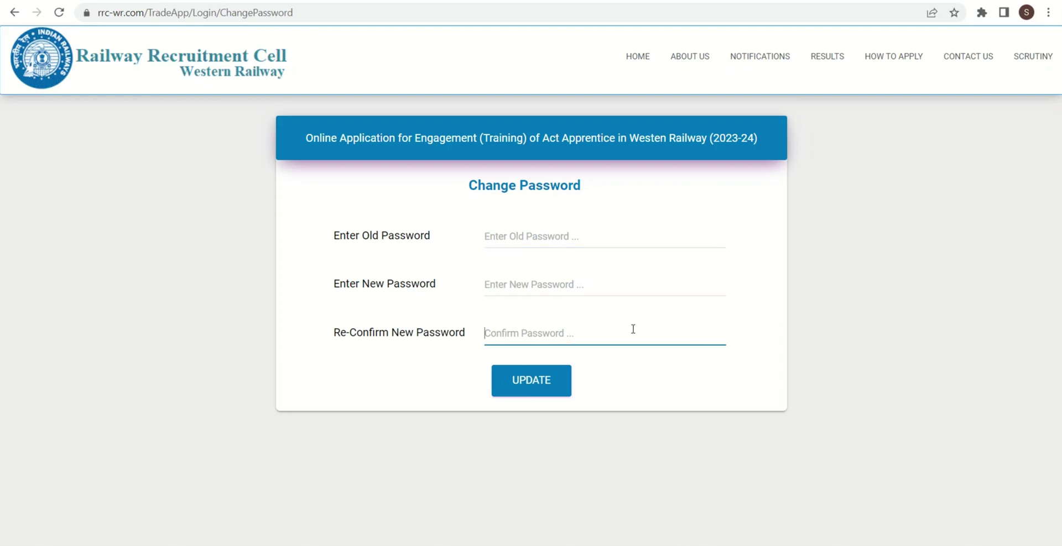
click(573, 238)
key(ctrl+v)
click(530, 282)
text(•)
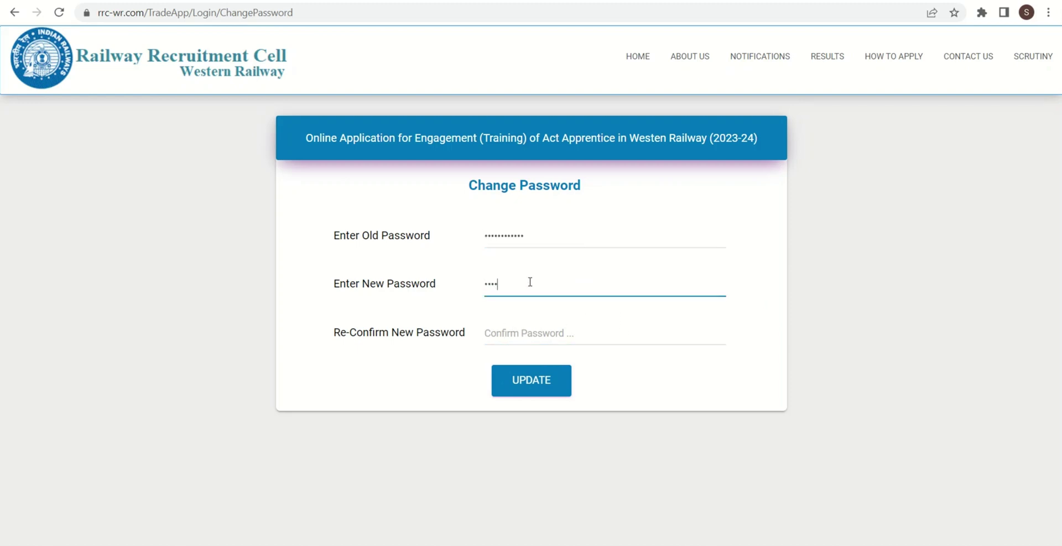
text(•••••••••••)
click(521, 332)
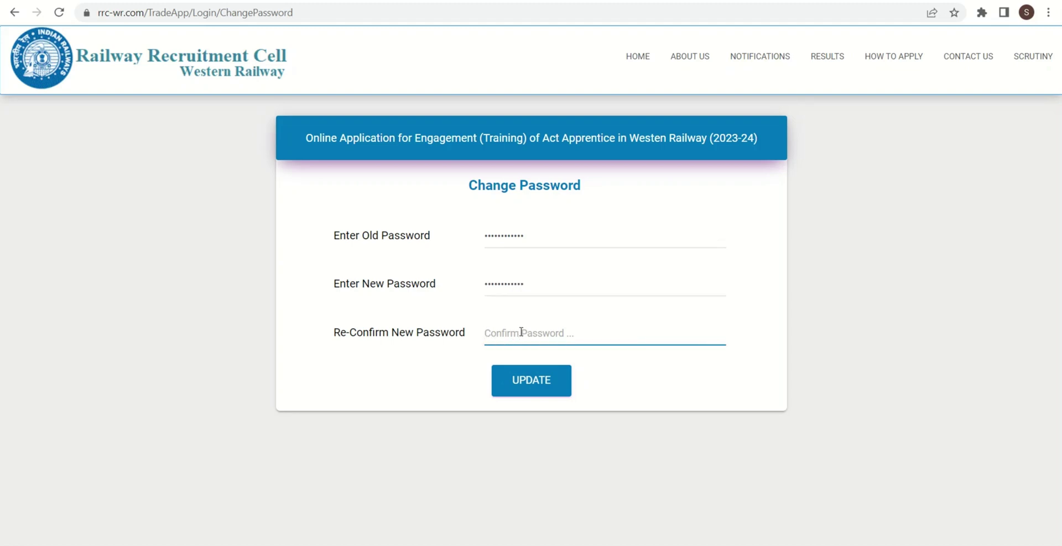
text(•••••••)
click(531, 383)
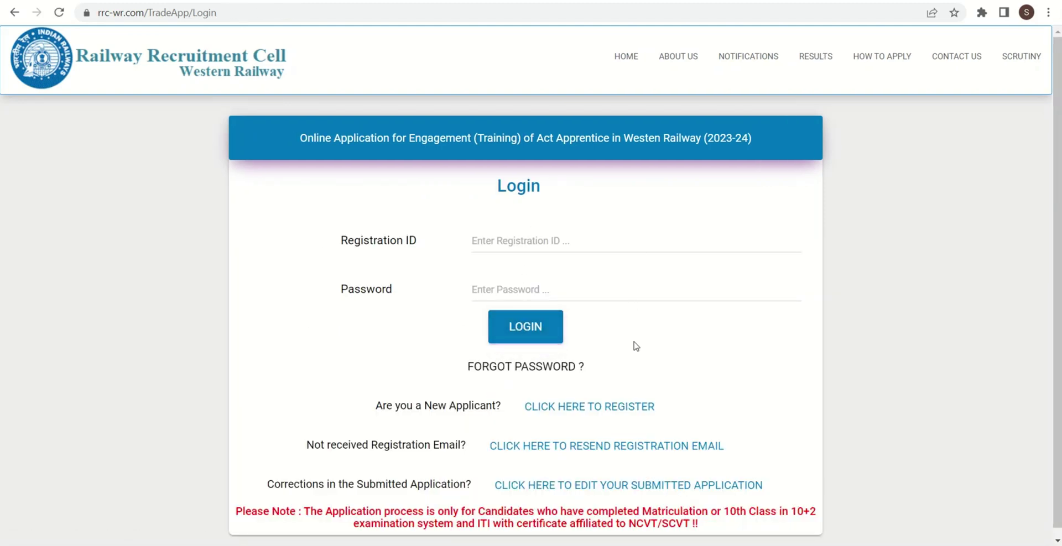
Step: Log back in with the Registration ID and the new password
click(541, 242)
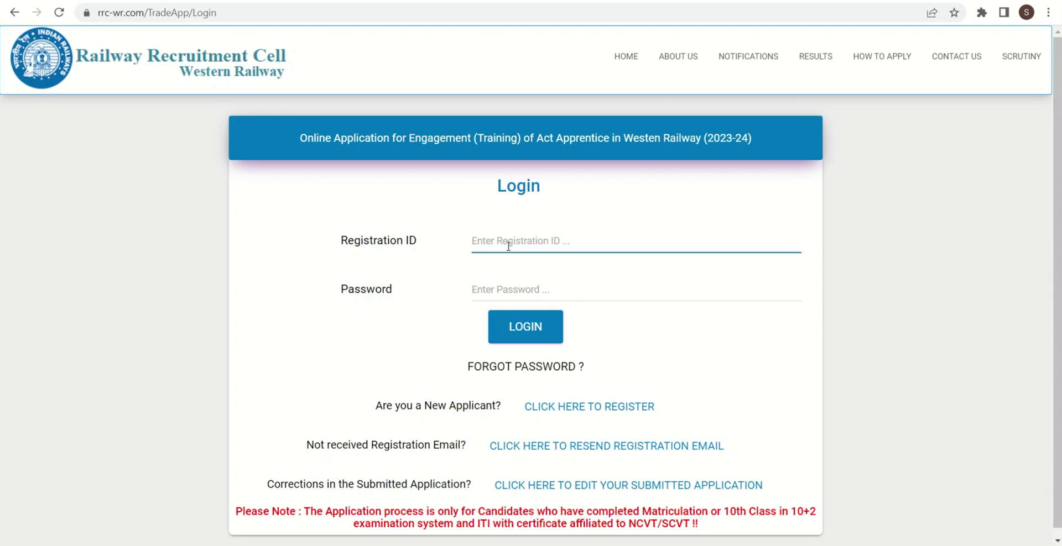
click(522, 291)
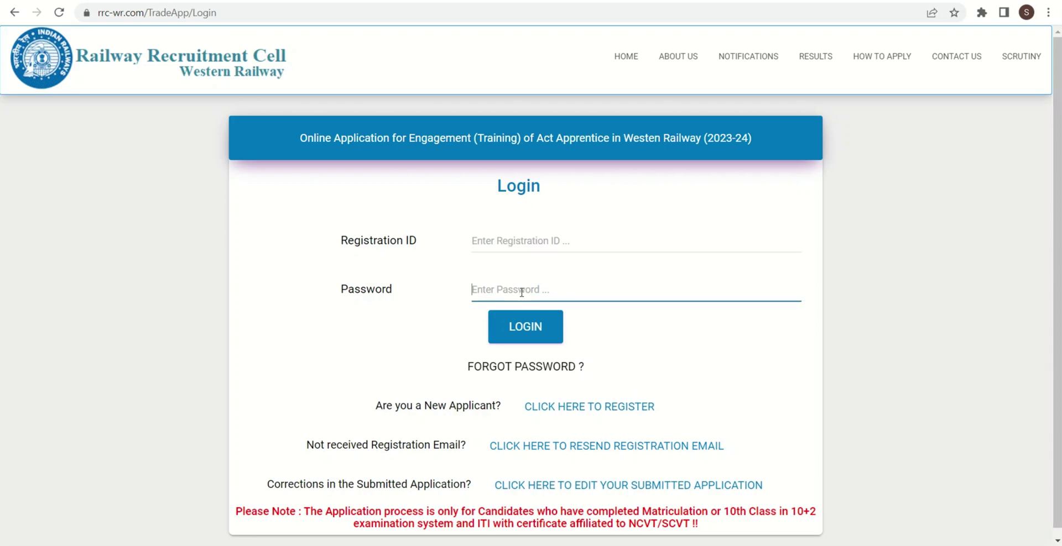
click(535, 329)
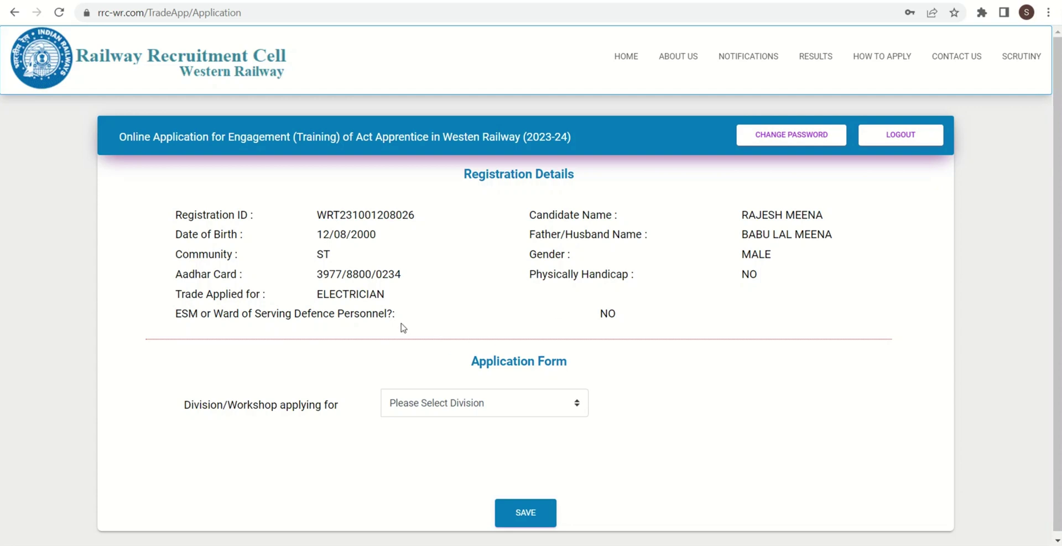
Step: Select MUMBAI DIVISION - BCT as the division/workshop and save it
scroll(526, 354, down, 1)
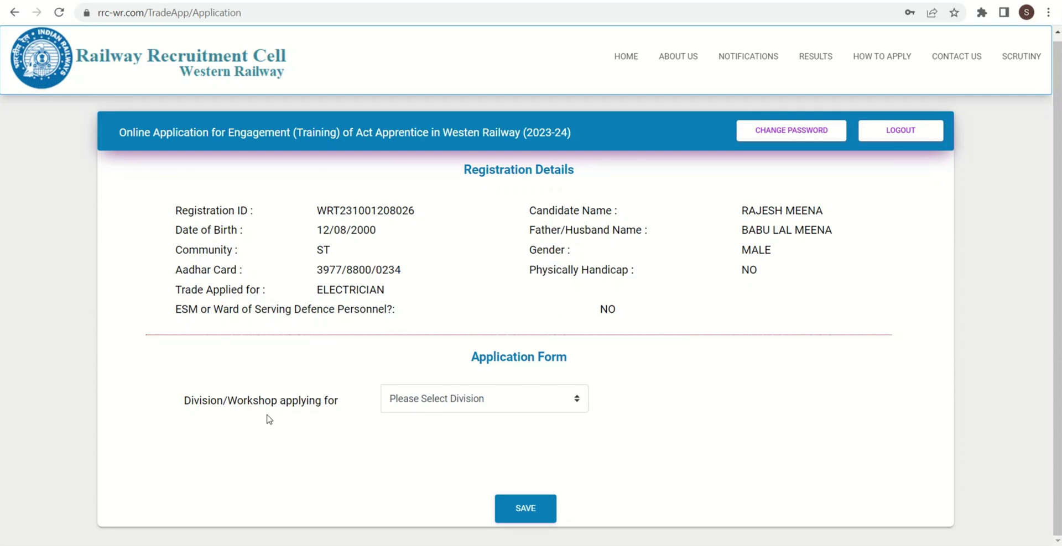
click(441, 403)
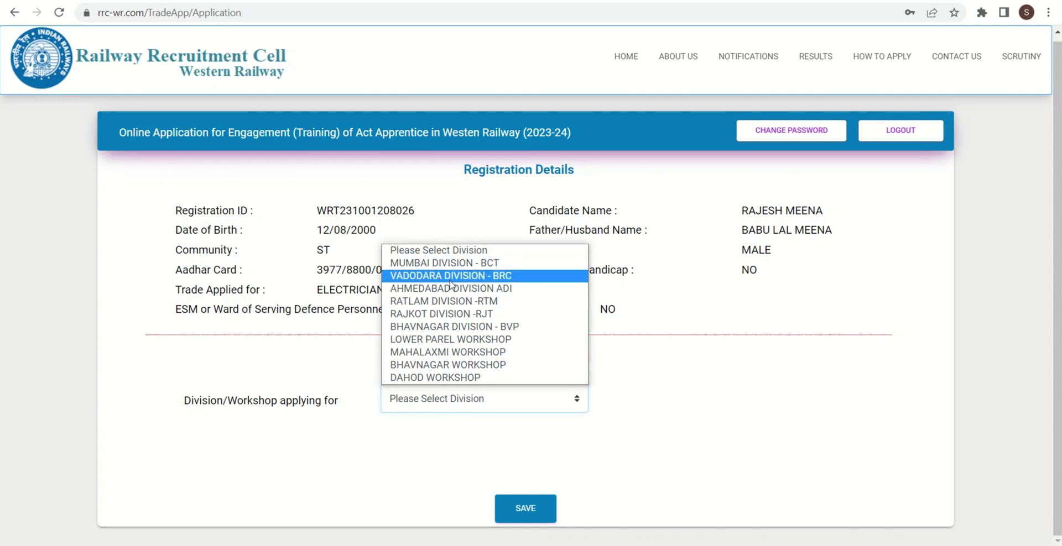
click(443, 264)
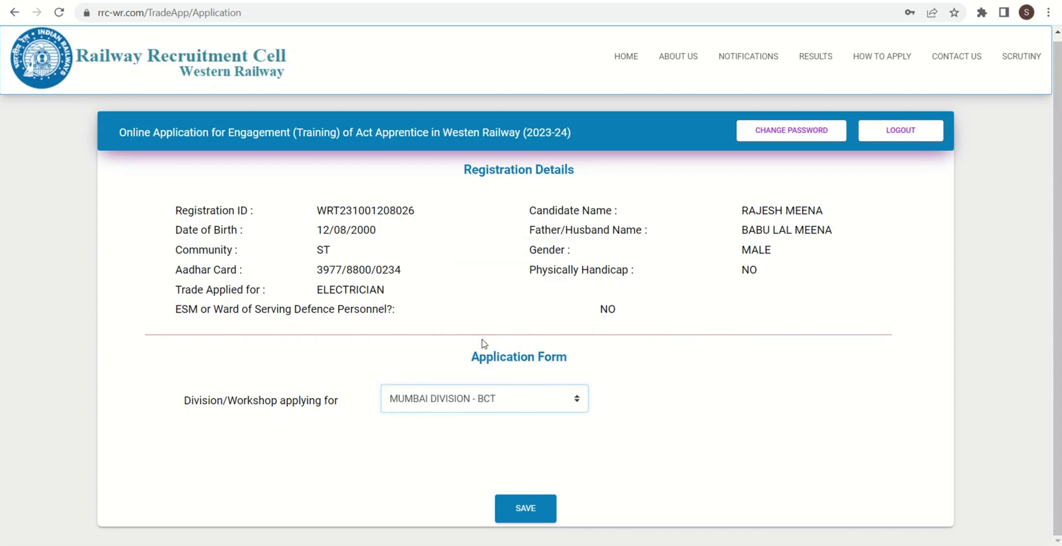
click(522, 514)
scroll(501, 425, down, 4)
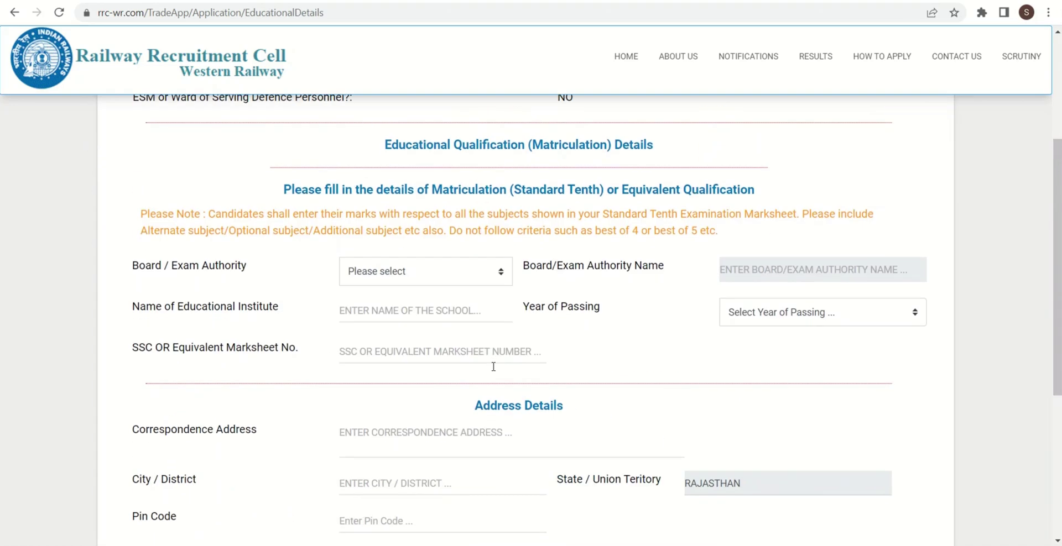
Step: Keep the matriculation board as OTHER and enter BSER AJMER as the institute
scroll(445, 331, up, 4)
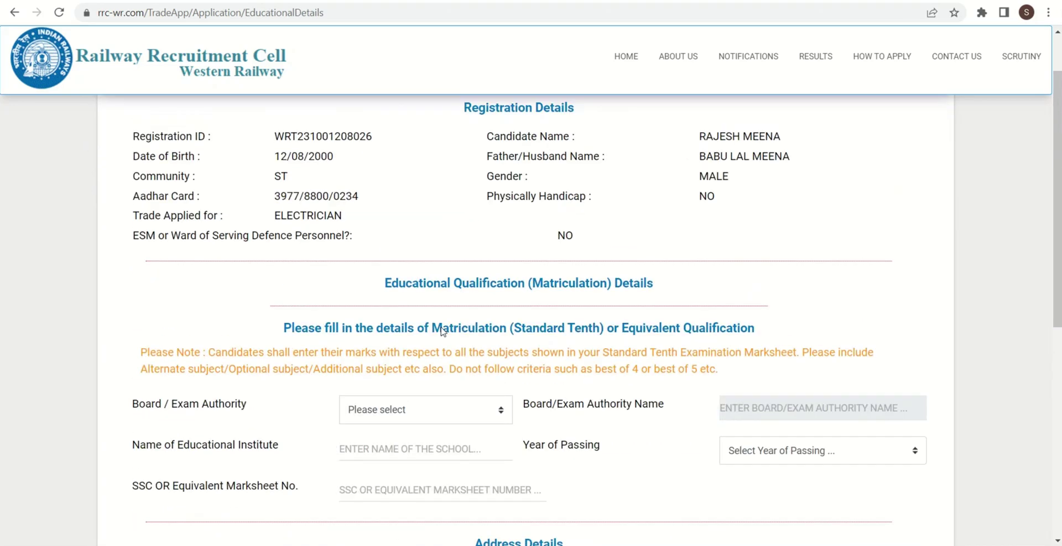
scroll(441, 330, down, 4)
click(422, 273)
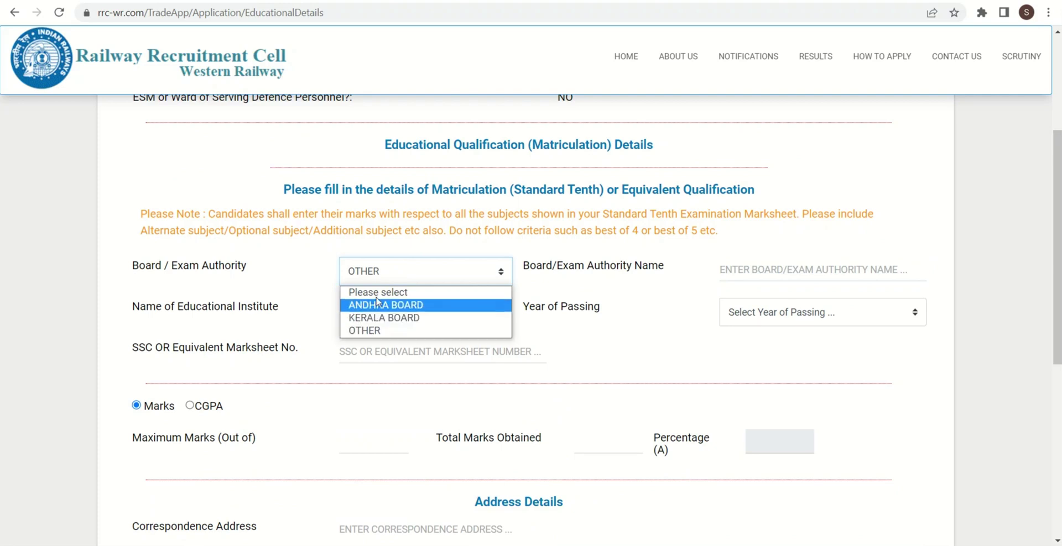
click(394, 267)
click(395, 268)
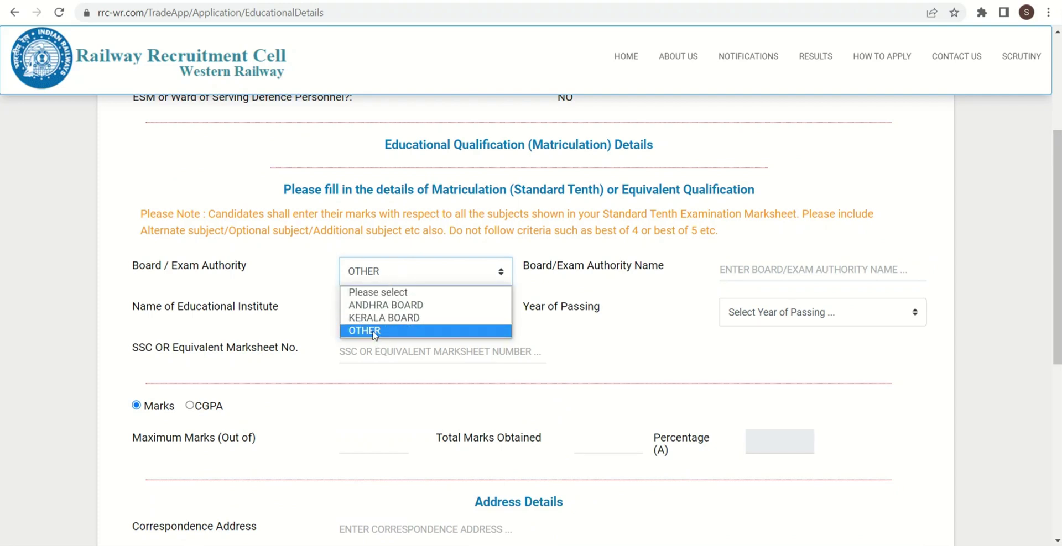
click(374, 332)
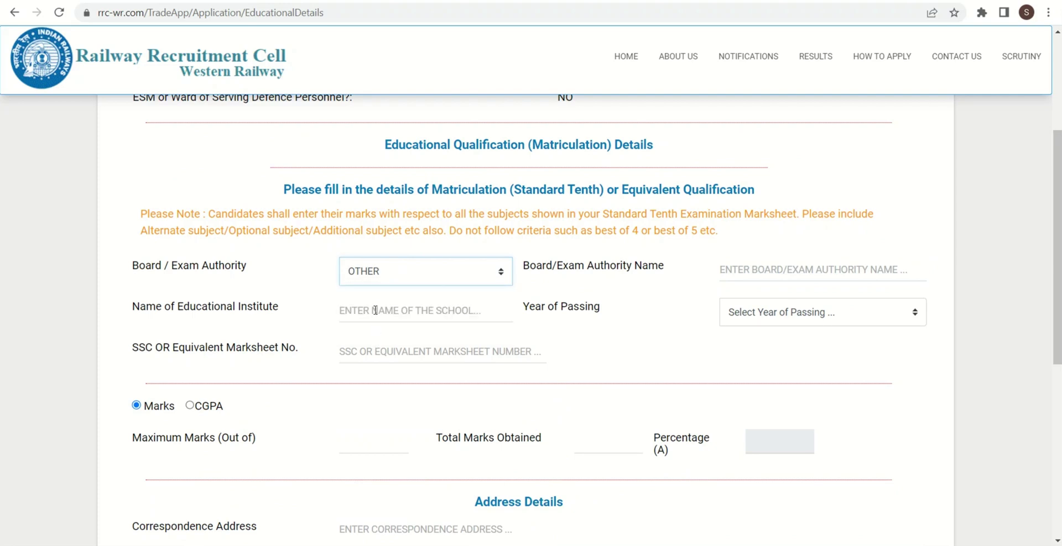
click(375, 309)
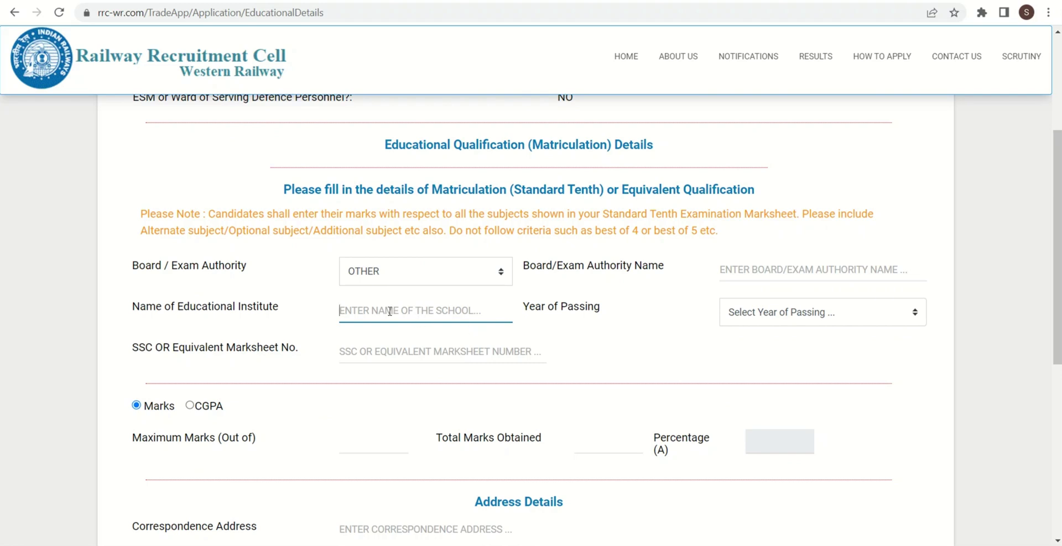
text(BSER)
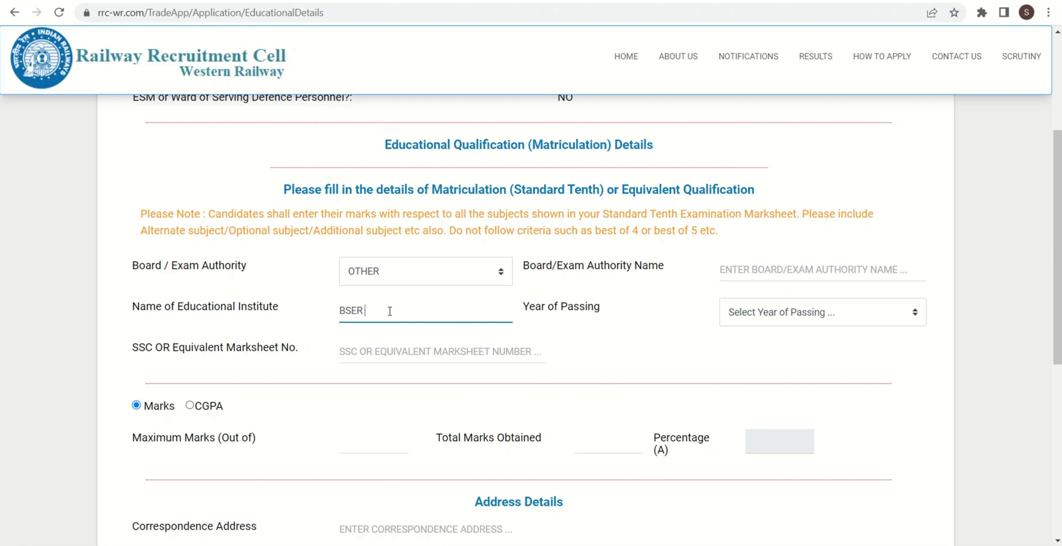
text( AJMER)
key(Tab)
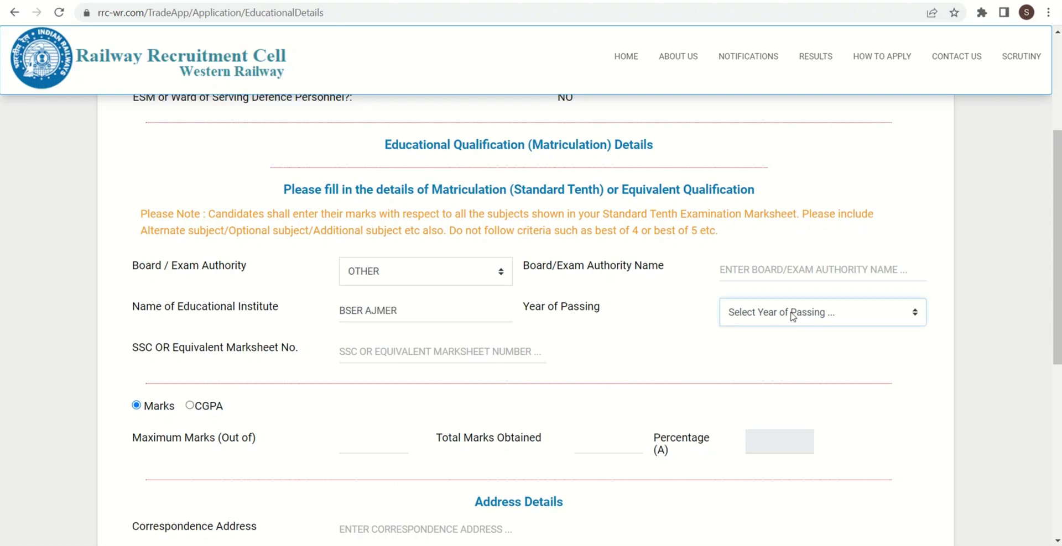
Step: Set passing year 2014, enter the marksheet number, and record 425 of 600 marks
click(793, 314)
click(798, 213)
scroll(773, 356, down, 1)
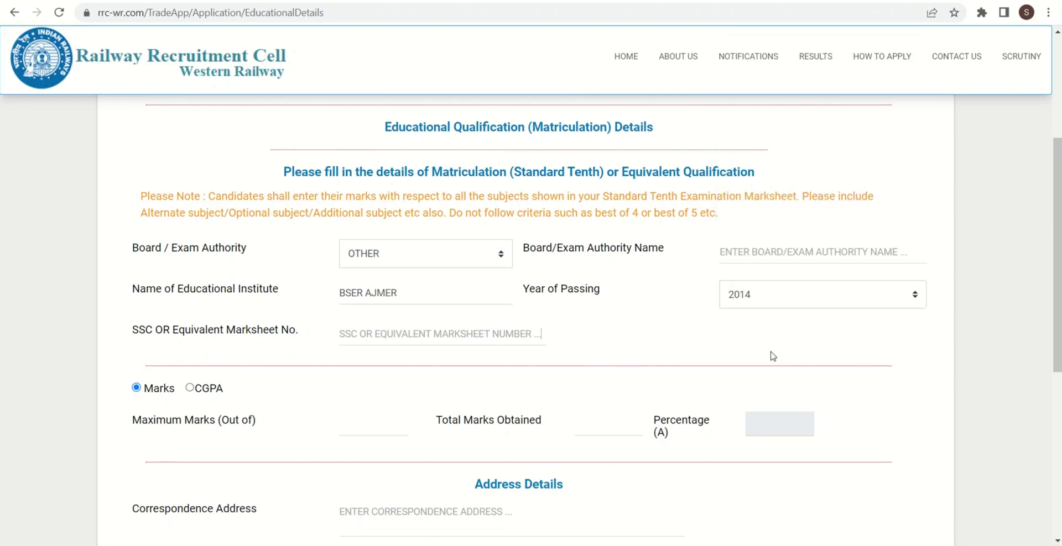
scroll(772, 357, down, 2)
scroll(773, 357, up, 1)
click(388, 282)
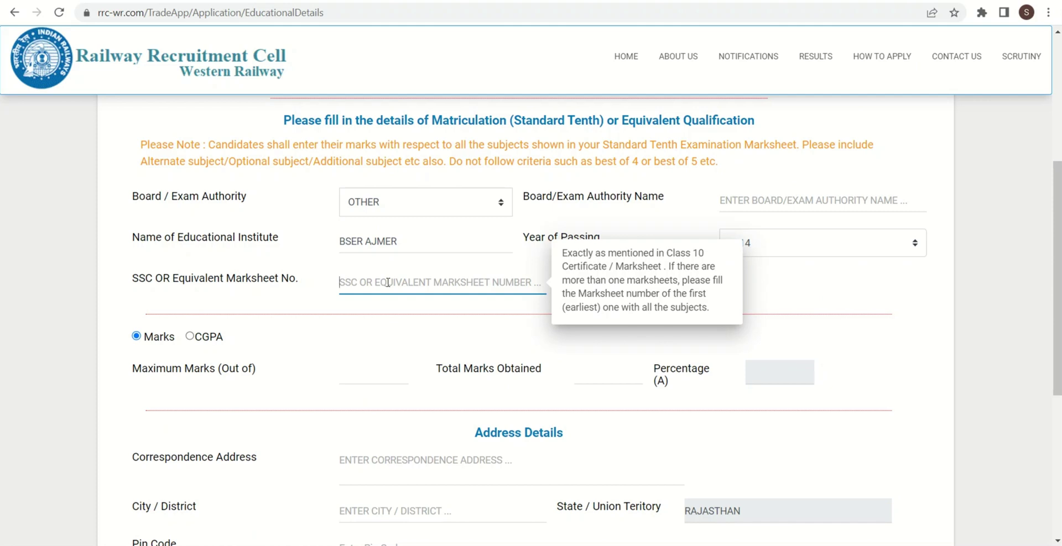
text(025)
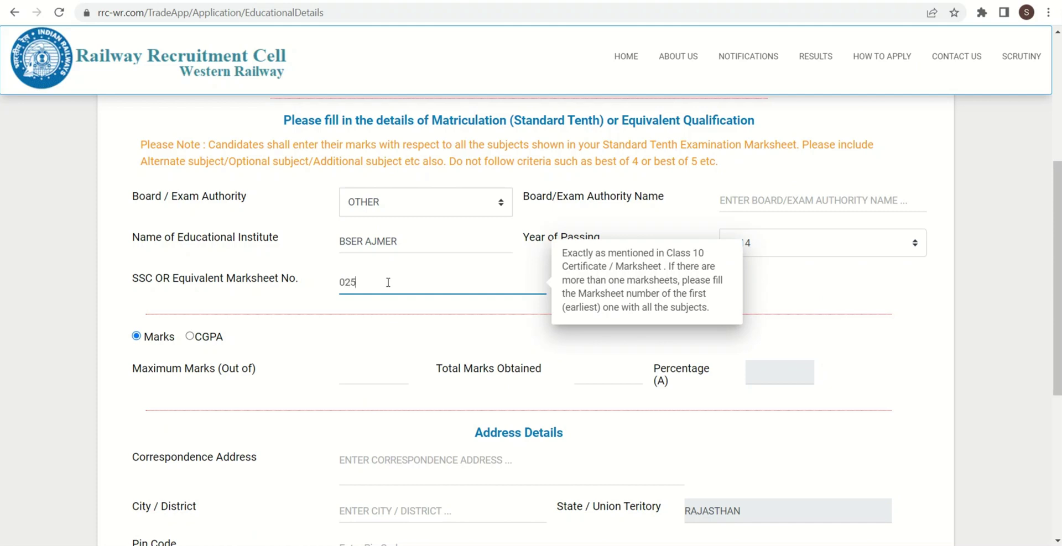
text(725)
scroll(387, 282, down, 2)
click(365, 235)
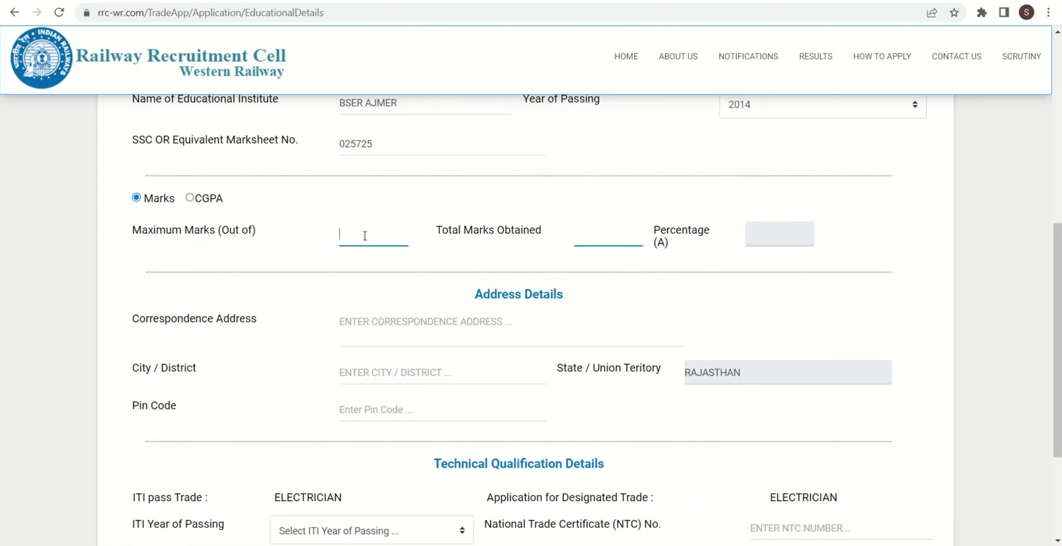
text(600)
text(425)
click(650, 278)
scroll(575, 288, down, 1)
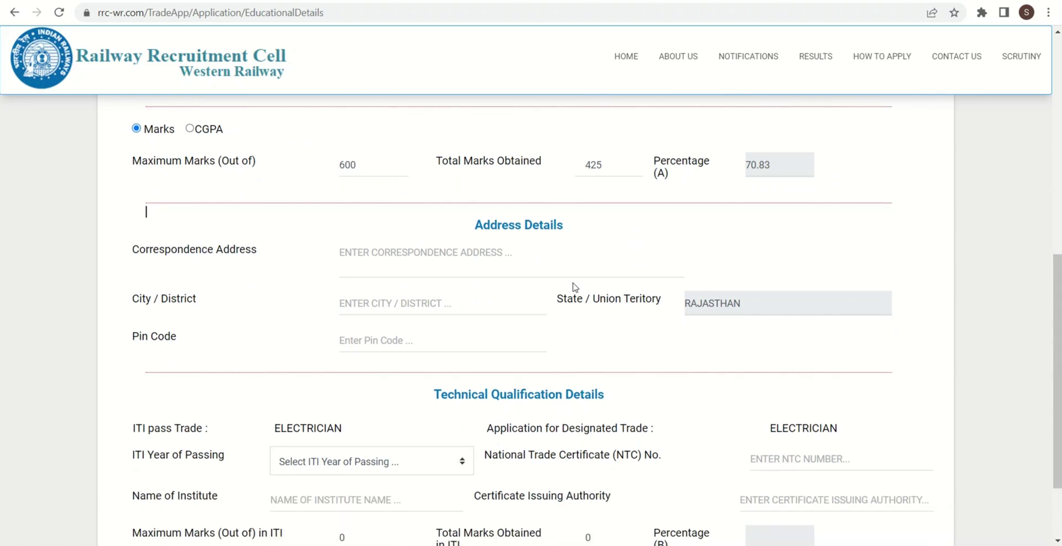
scroll(391, 263, down, 1)
click(380, 184)
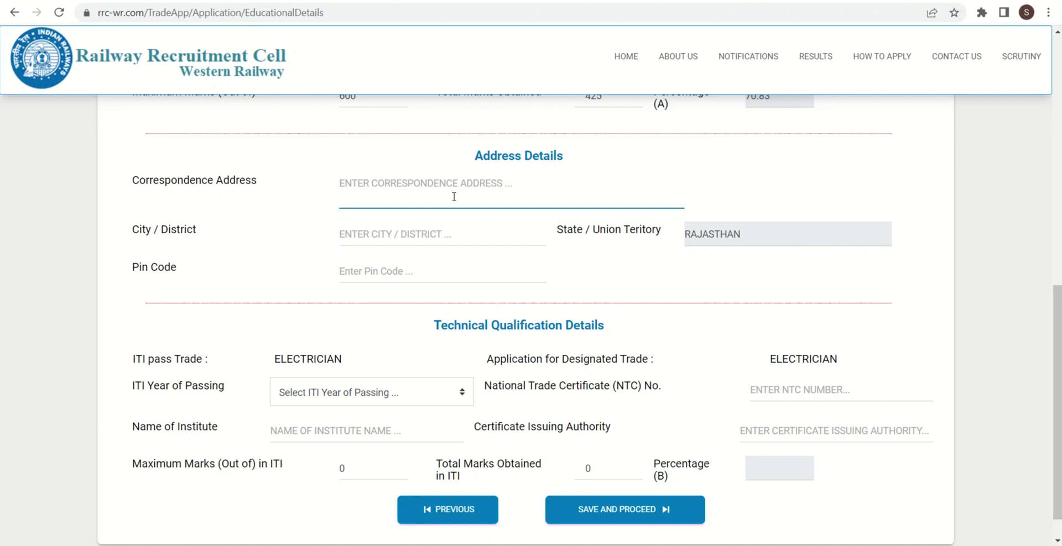
Step: Paste the correspondence address, set city JAIPUR, and enter the pin code
key(Tab)
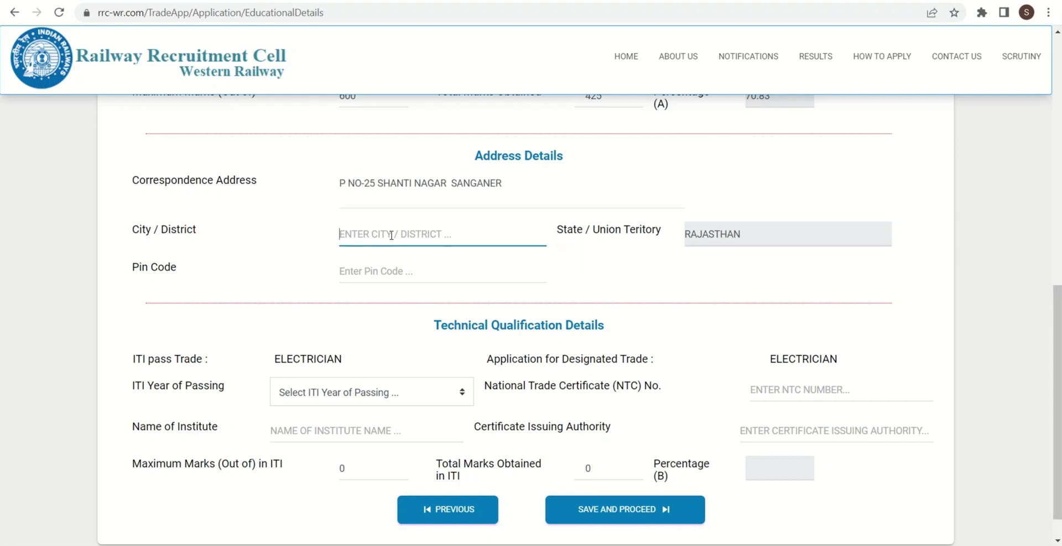
text(JAIPUR)
key(Tab)
key(Tab)
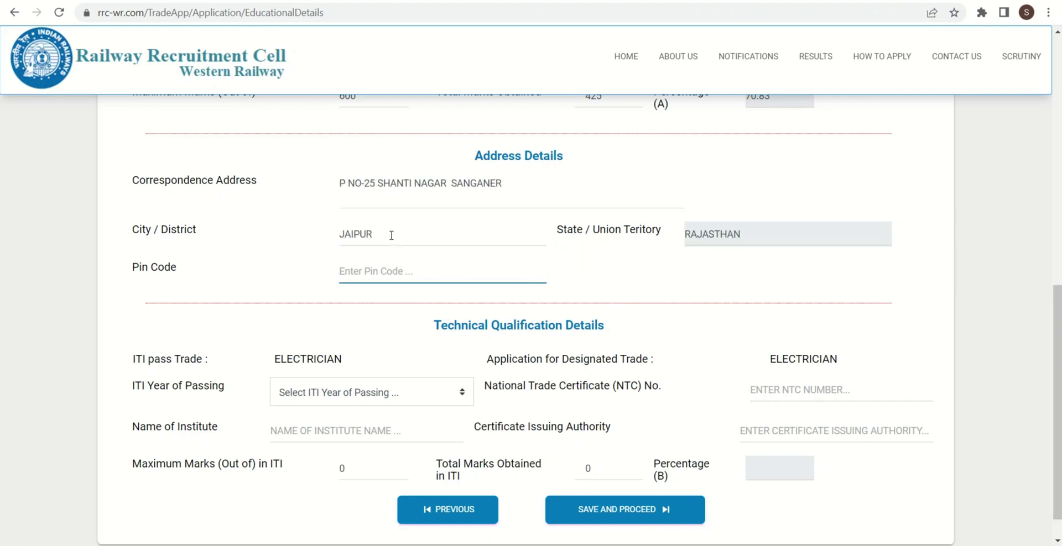
text(302029)
key(Tab)
scroll(377, 293, down, 1)
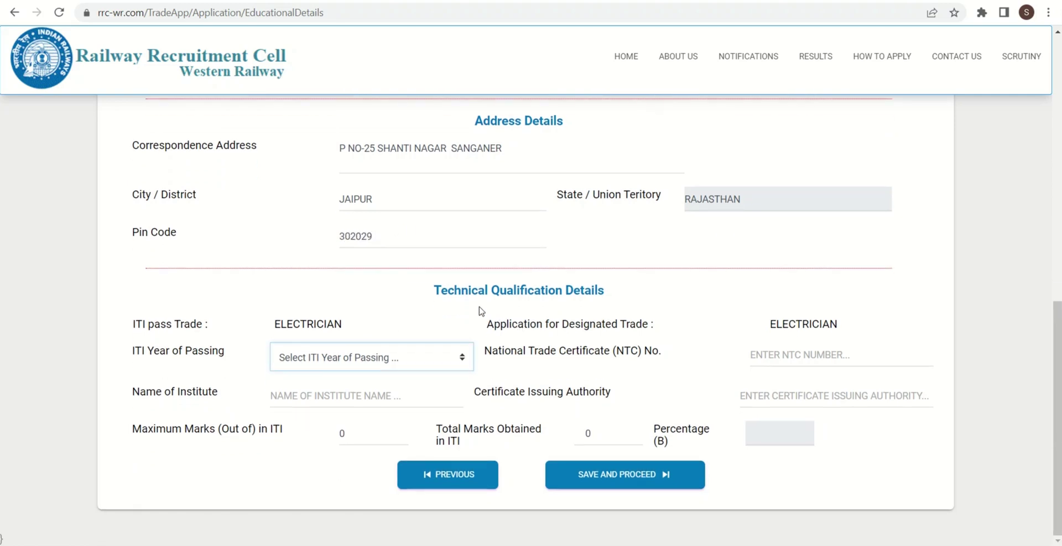
Step: Choose 2020 as the ITI passing year and enter the NTC number
click(313, 366)
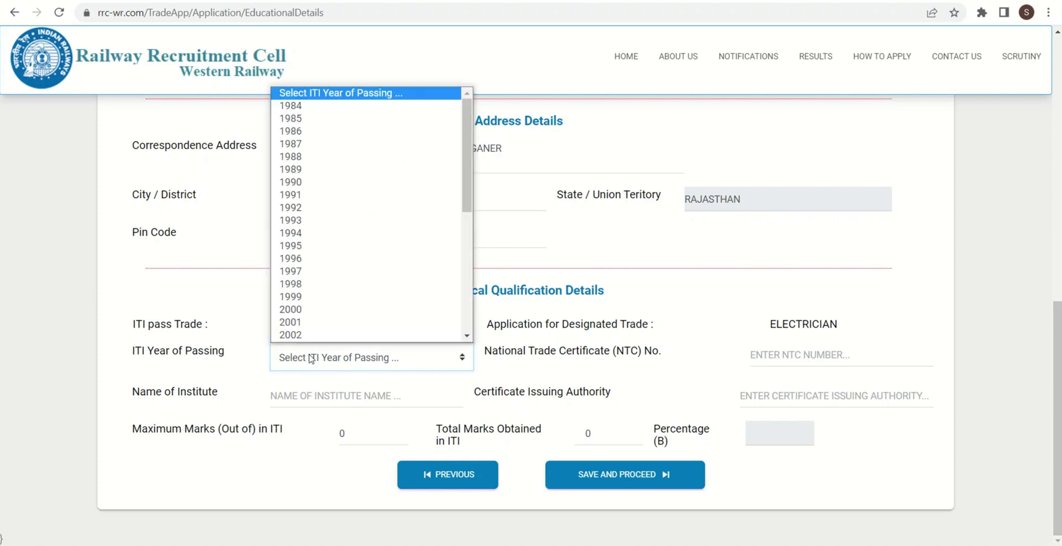
scroll(321, 291, down, 5)
click(323, 298)
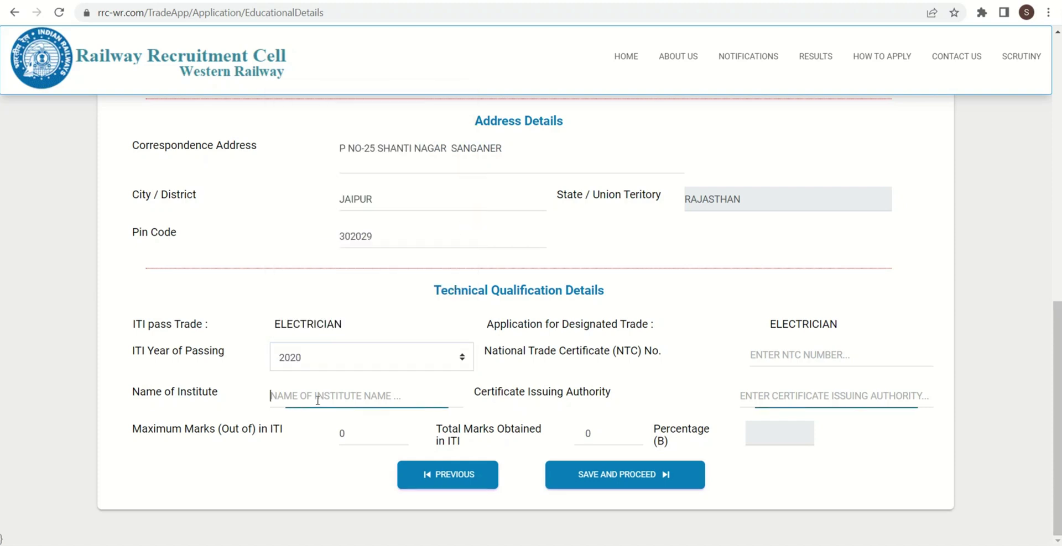
click(797, 356)
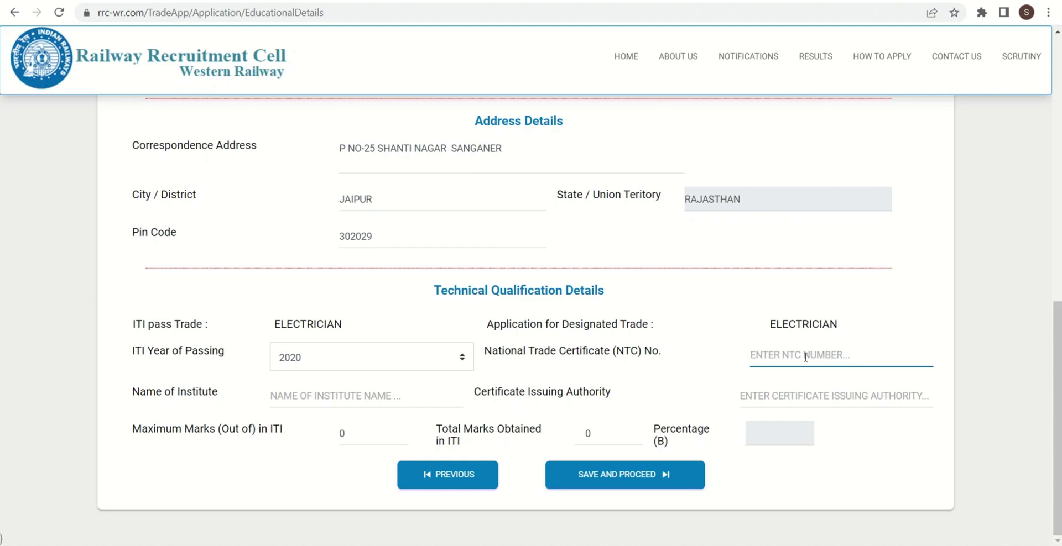
click(796, 394)
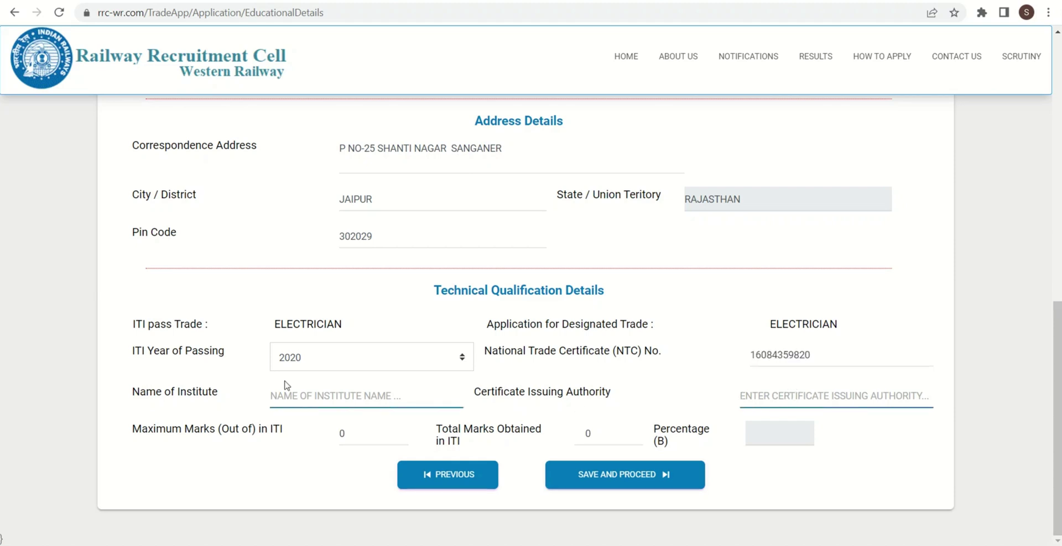
Step: Enter institute RAJASTHAN COLLAGE JAIPUR, authority NCVT, ITI marks 1985 of 2700, and save
click(305, 403)
text(RAJASTHAN COLLAGE JAIPUR)
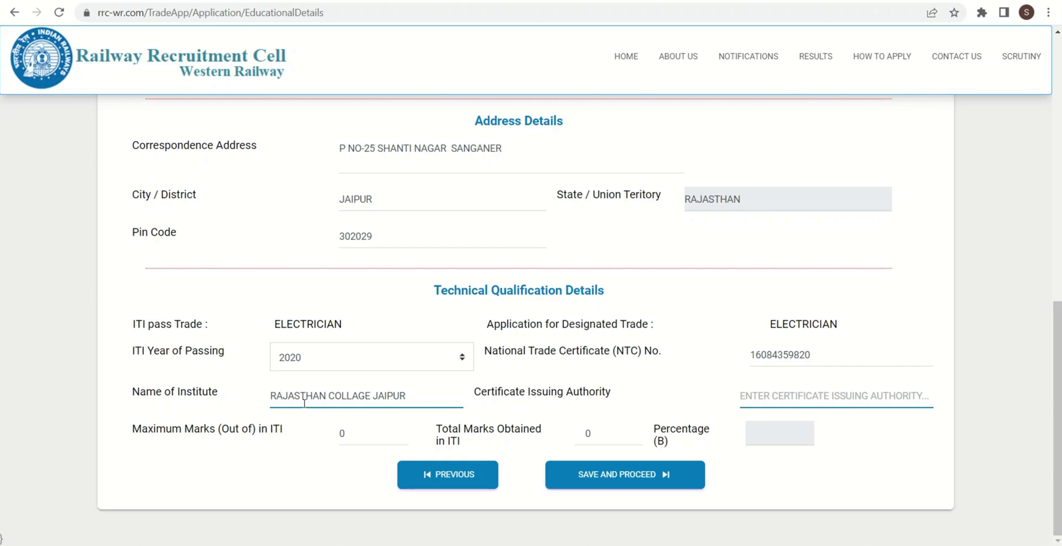
text(NC)
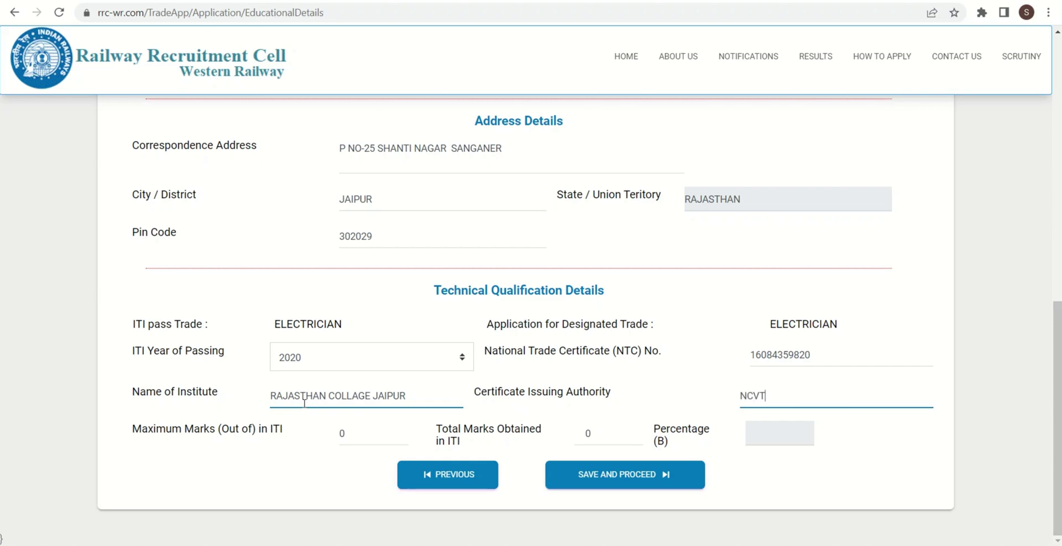
text(VT)
key(Tab)
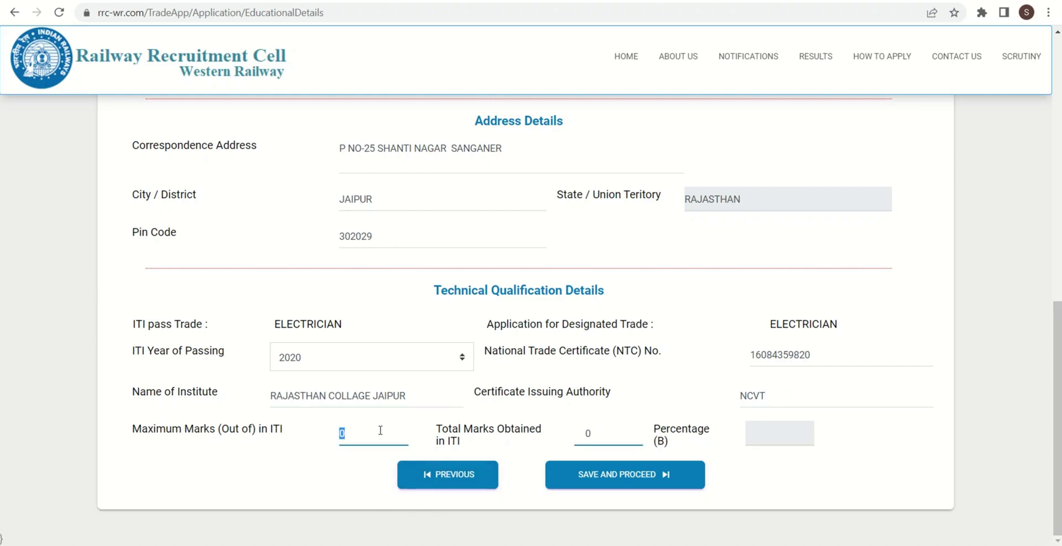
text(2700)
key(Tab)
text(1985)
key(Tab)
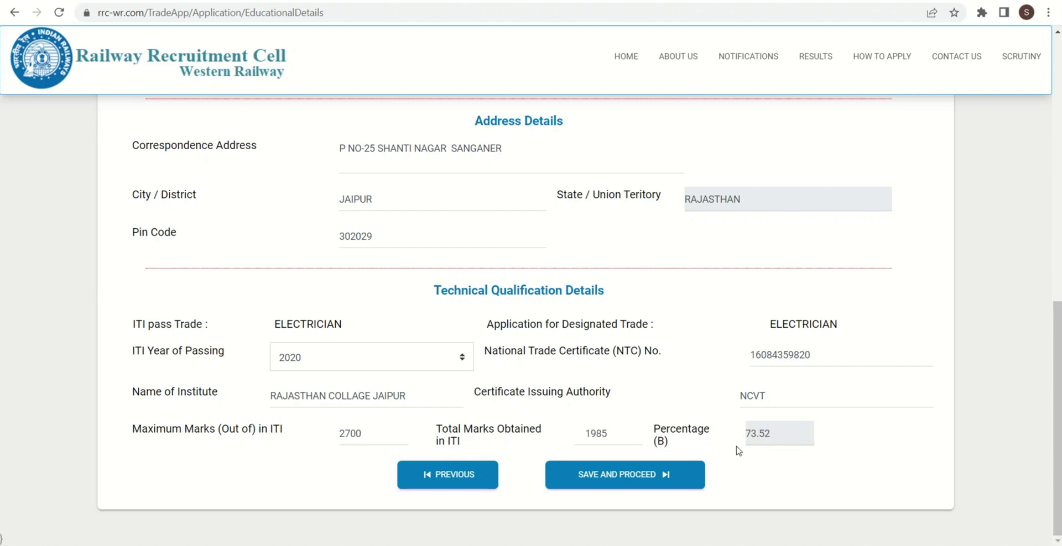
click(613, 473)
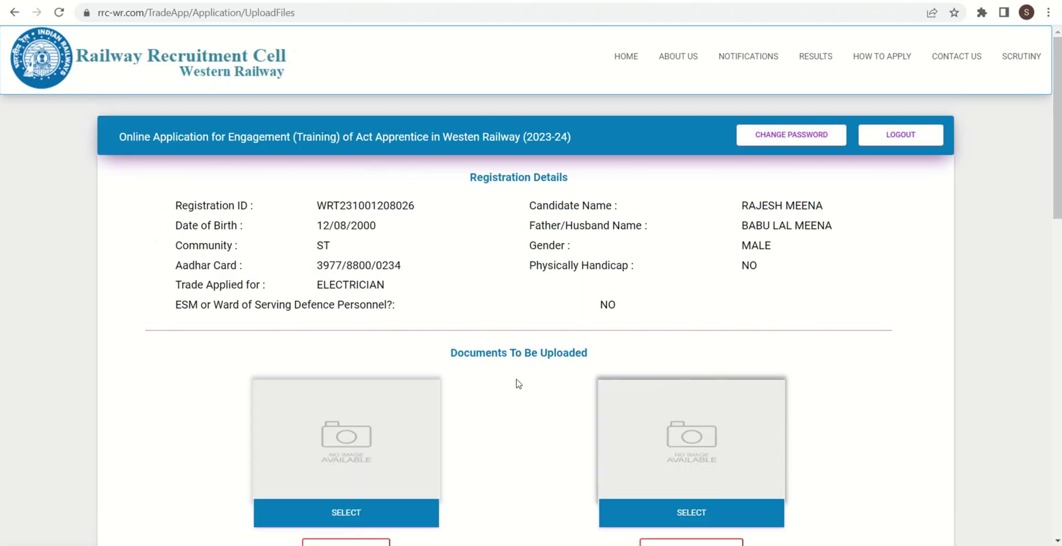
Step: Upload the 40+ photo file as the candidate photo
scroll(517, 385, down, 5)
scroll(530, 394, up, 1)
scroll(529, 394, up, 5)
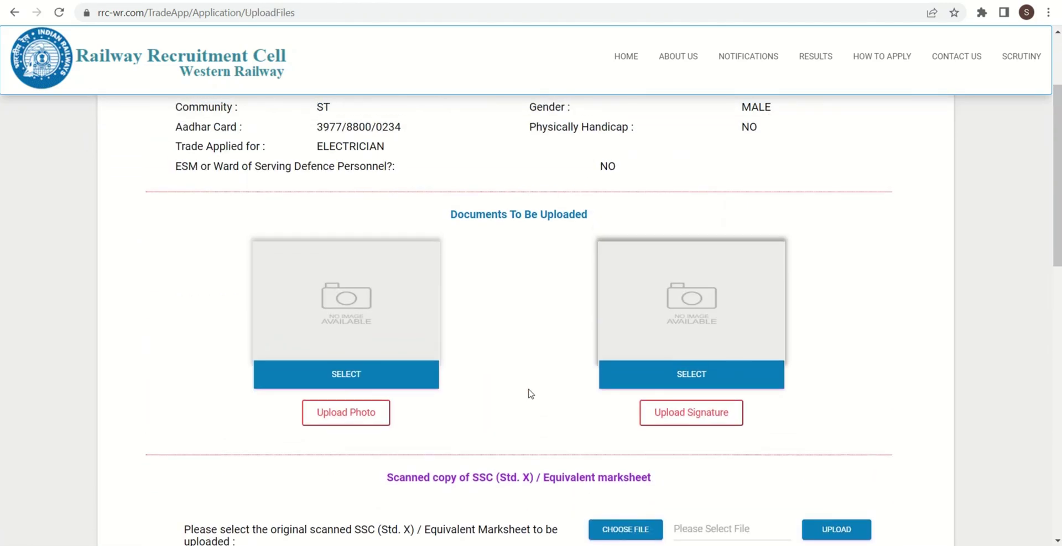
scroll(531, 376, down, 4)
click(345, 375)
click(218, 172)
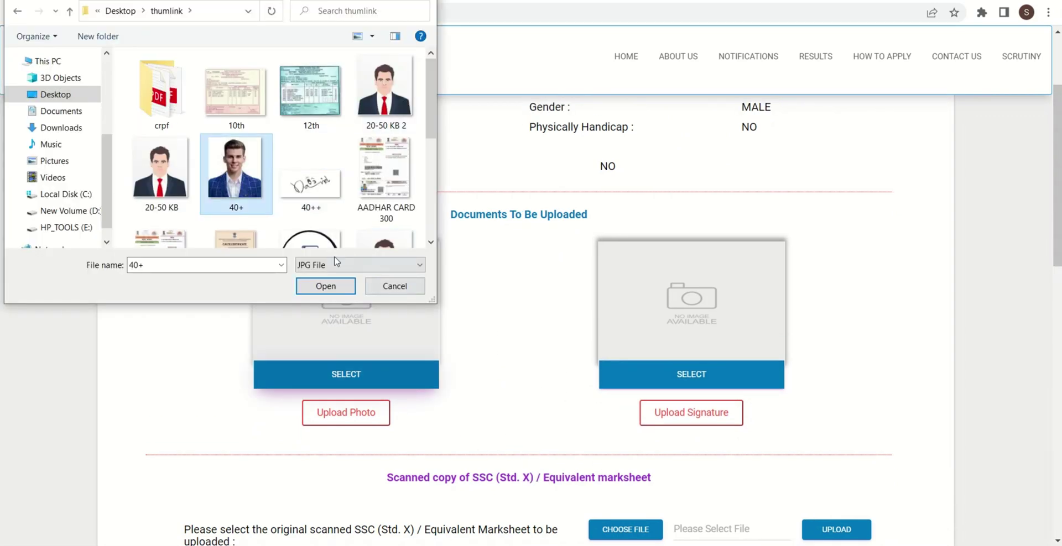
click(329, 284)
click(344, 416)
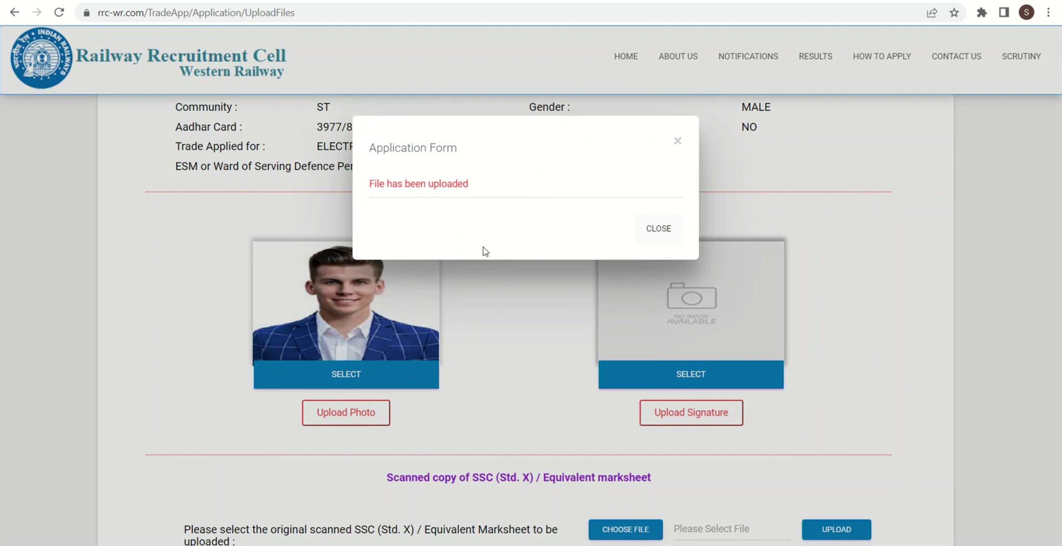
click(661, 229)
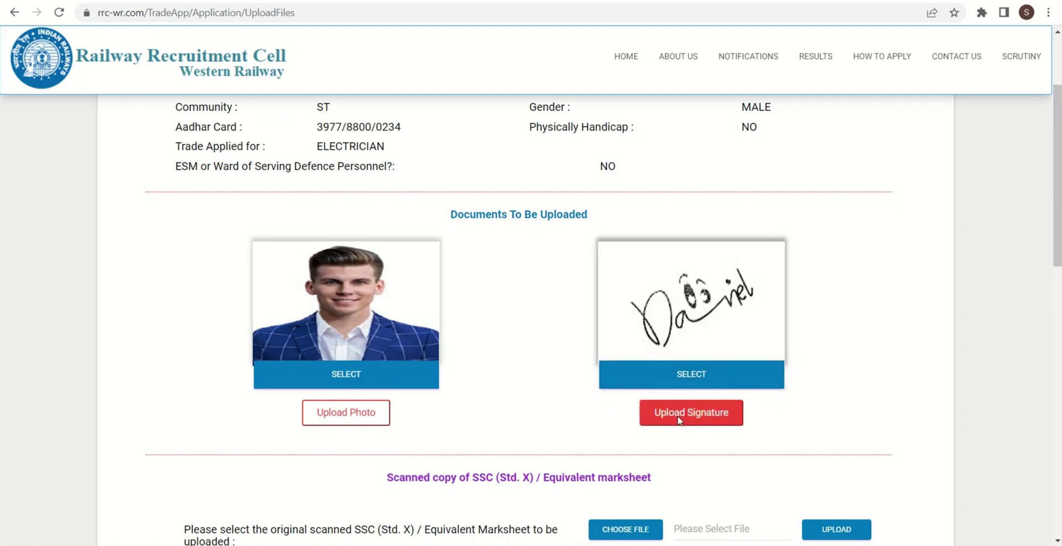
Step: Try uploading the signature and dismiss the JPG-under-60 KB format warning
click(653, 410)
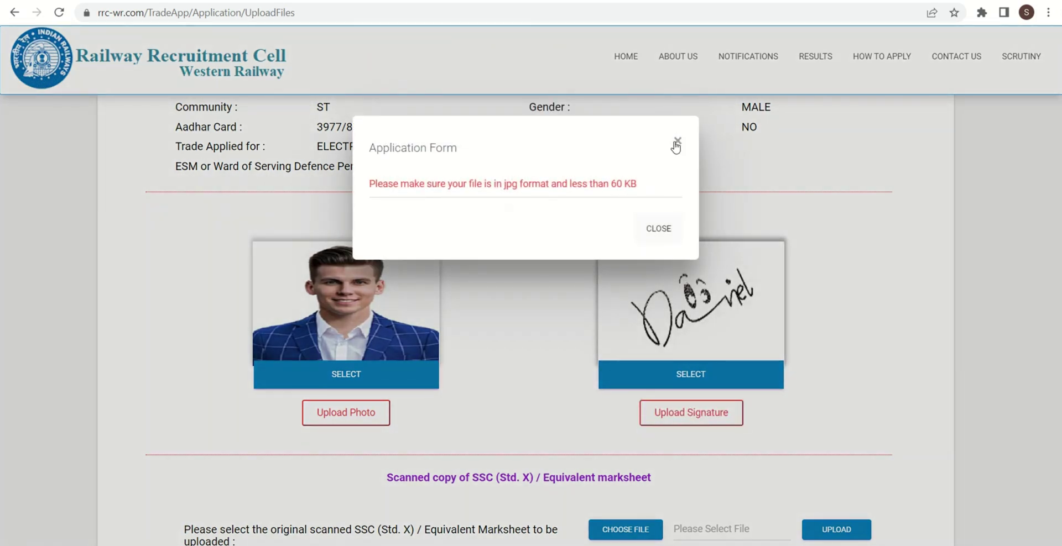
click(677, 142)
scroll(548, 349, down, 1)
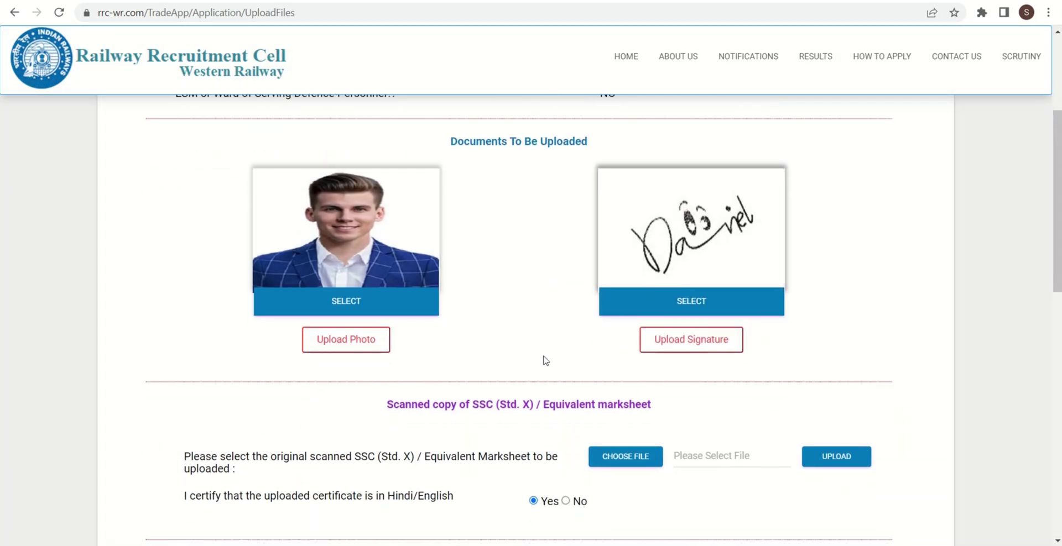
Step: Upload the 10th marksheet as the SSC marksheet document
scroll(553, 364, down, 2)
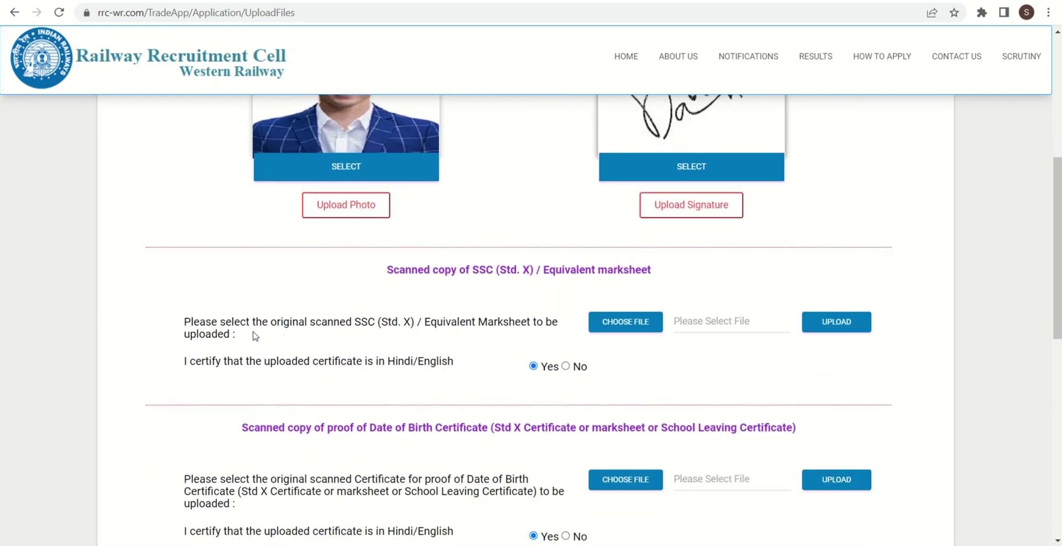
click(625, 322)
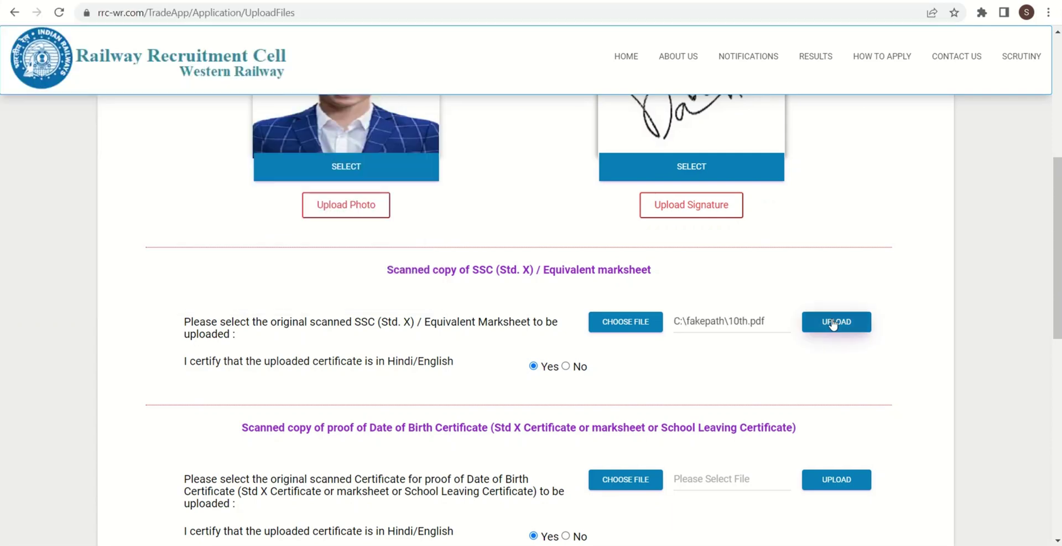
click(835, 323)
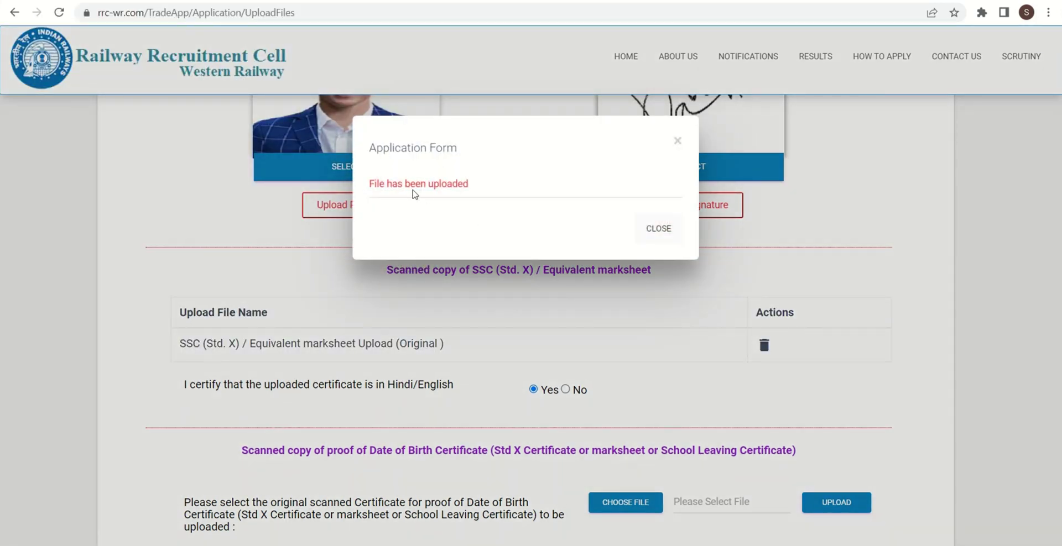
click(658, 229)
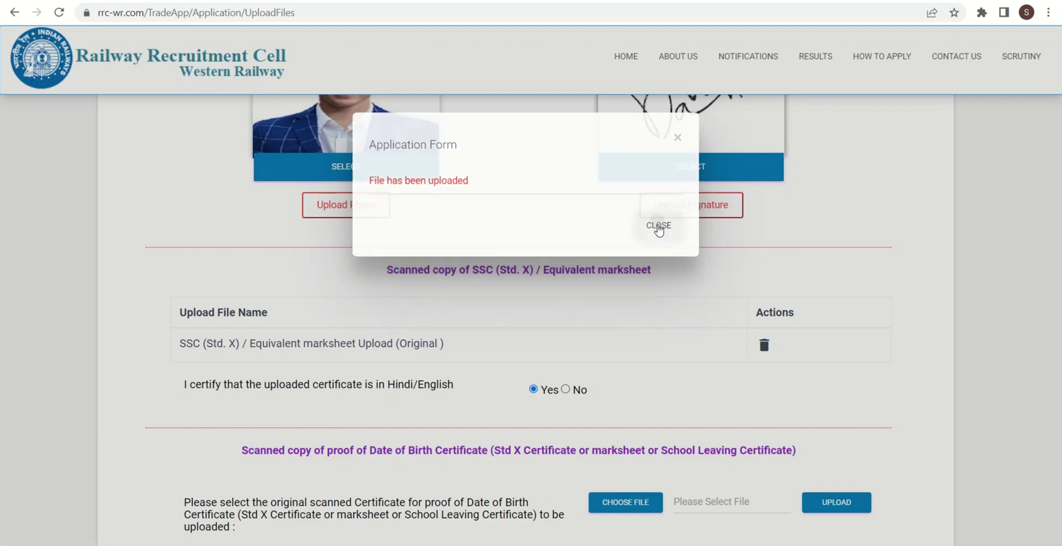
Step: Attach and upload the consolidated trade mark sheet PDF
scroll(598, 294, down, 5)
scroll(603, 287, down, 3)
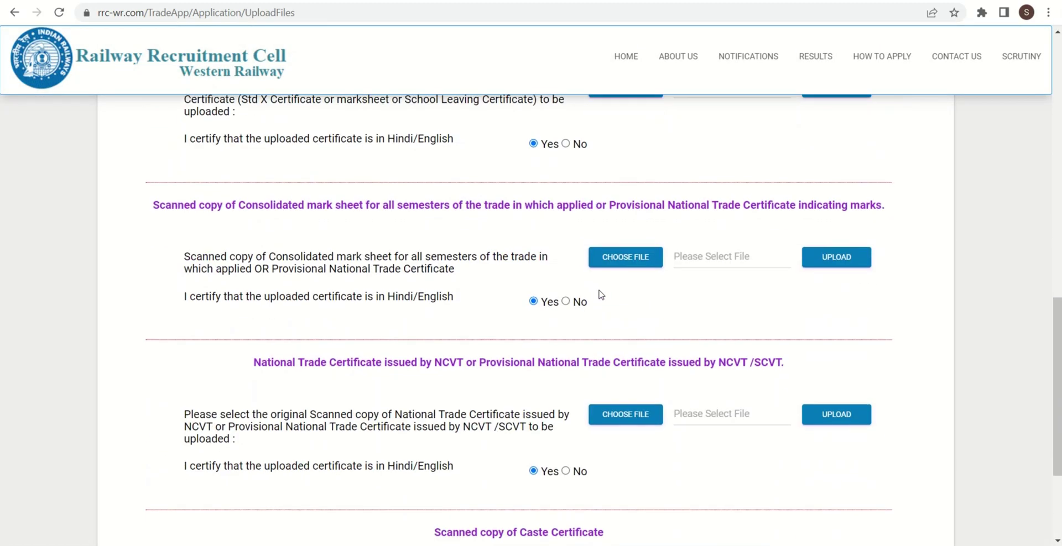
scroll(476, 227, up, 2)
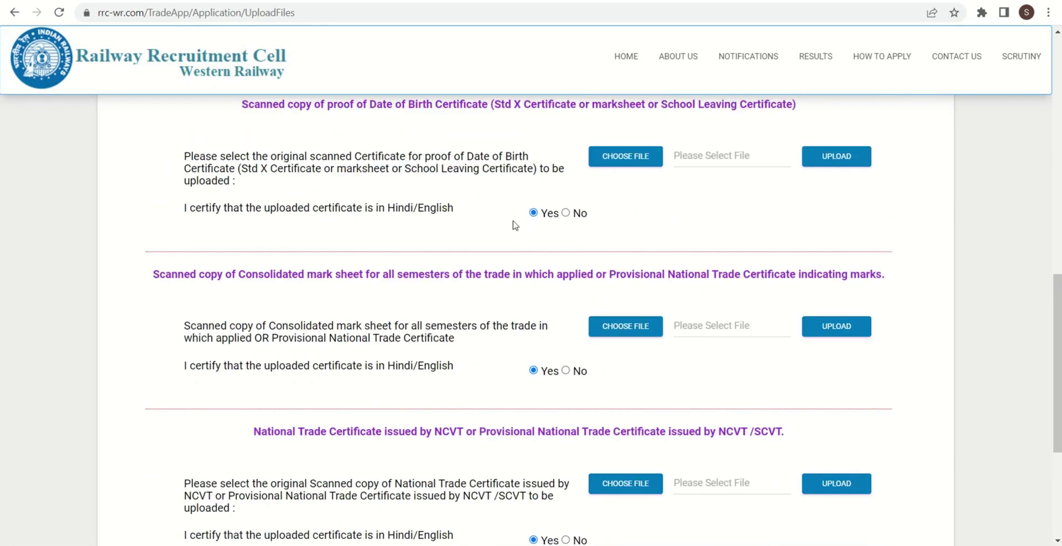
scroll(542, 259, down, 2)
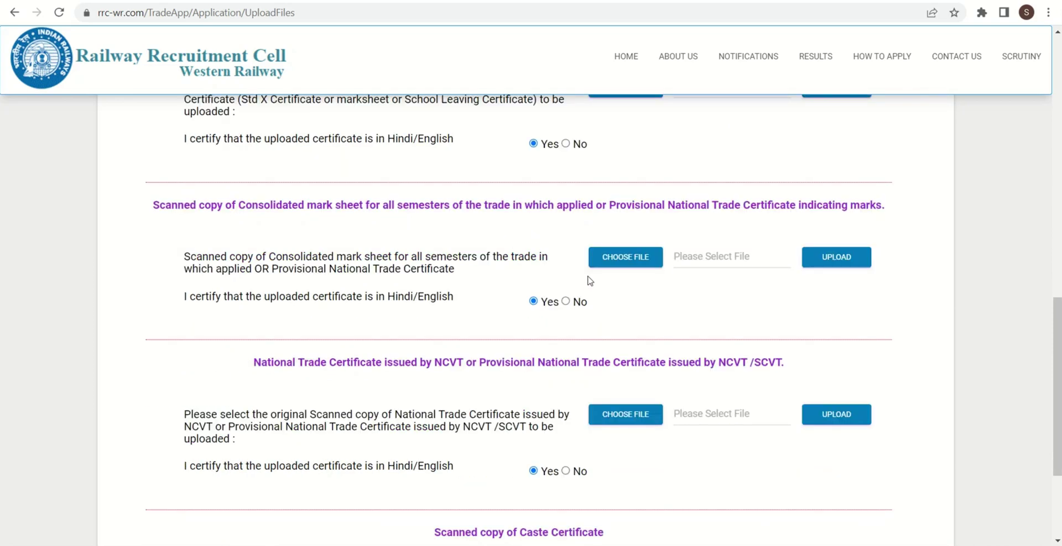
click(622, 254)
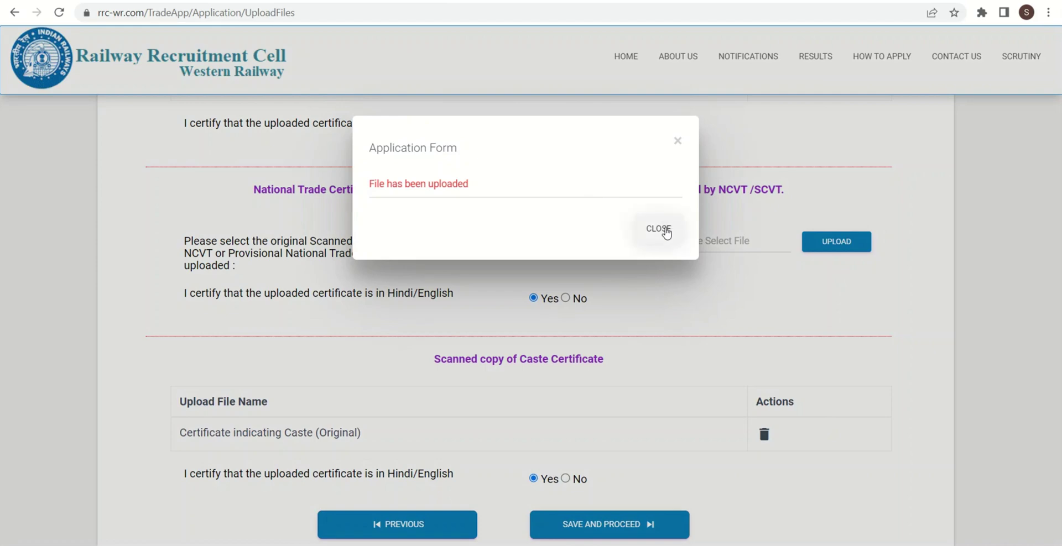
click(658, 228)
Step: Save the uploaded documents and dismiss the resulting error message
scroll(542, 442, up, 15)
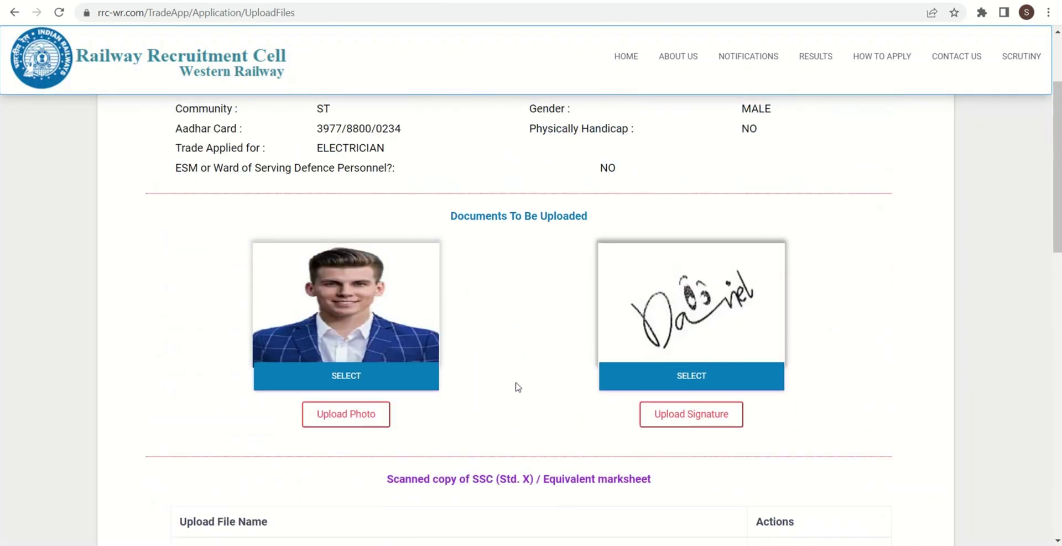
scroll(717, 376, down, 7)
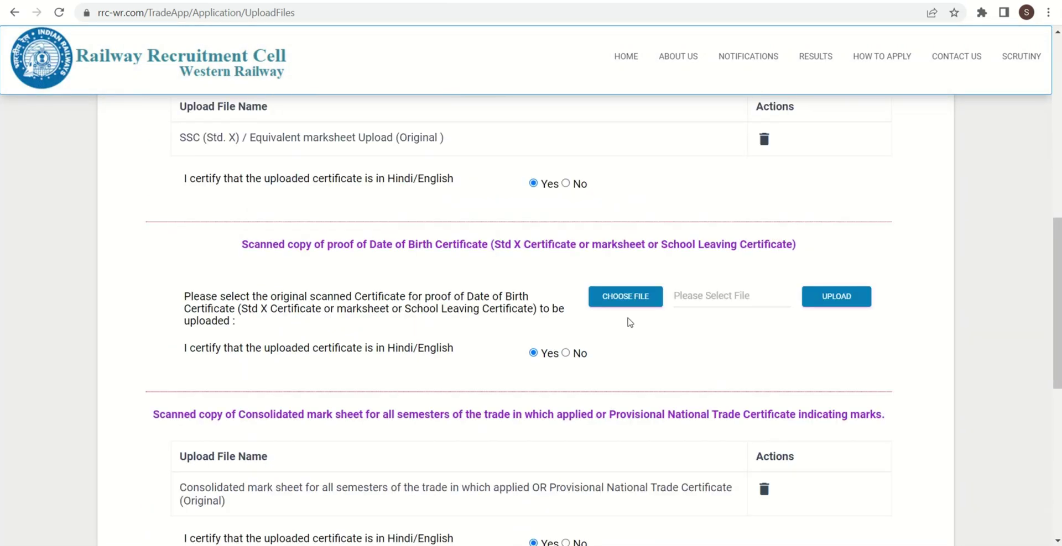
scroll(646, 290, down, 7)
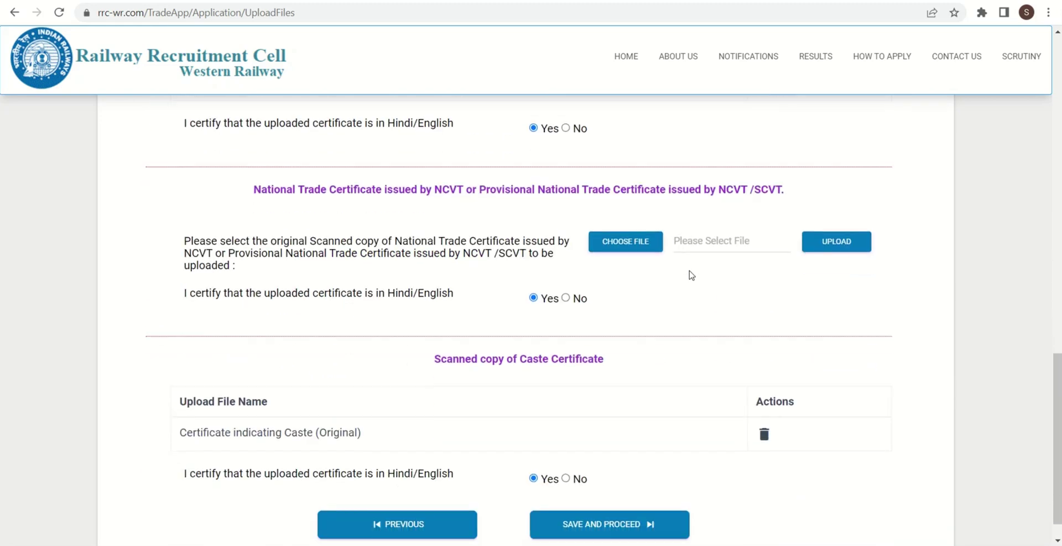
scroll(597, 320, down, 1)
click(608, 500)
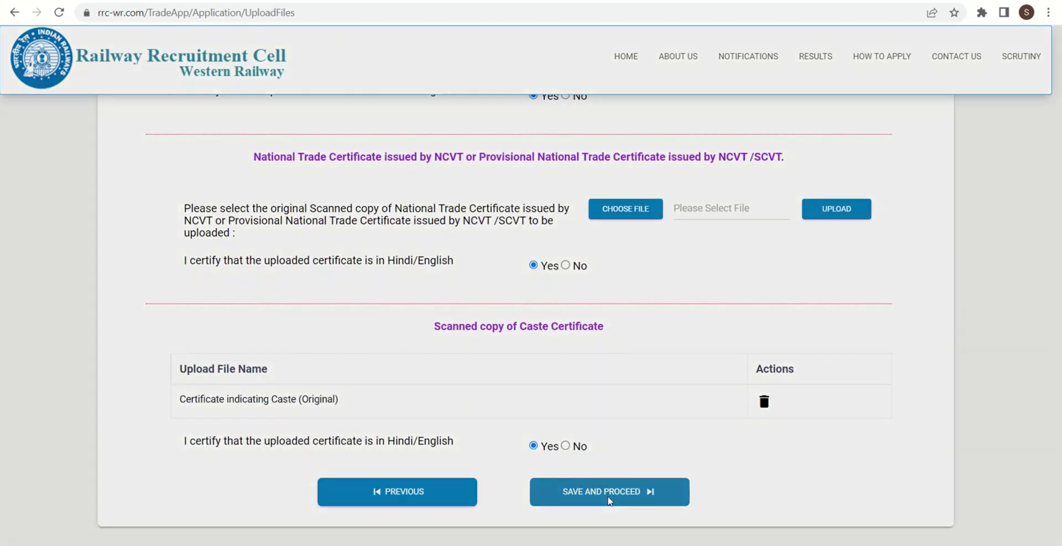
click(658, 229)
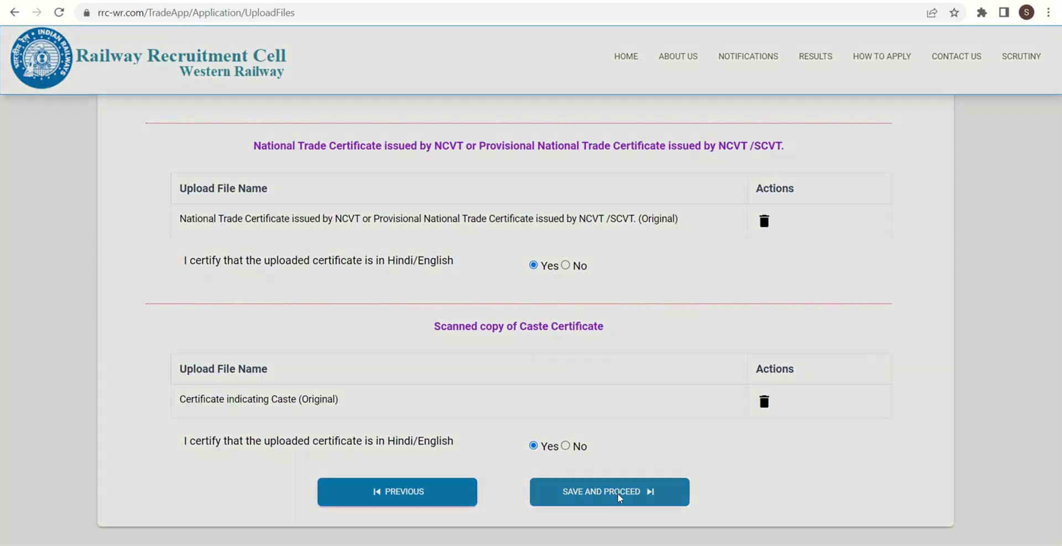
Step: Save and review the full application preview down to the declarations
click(617, 494)
scroll(422, 282, down, 2)
scroll(422, 282, down, 15)
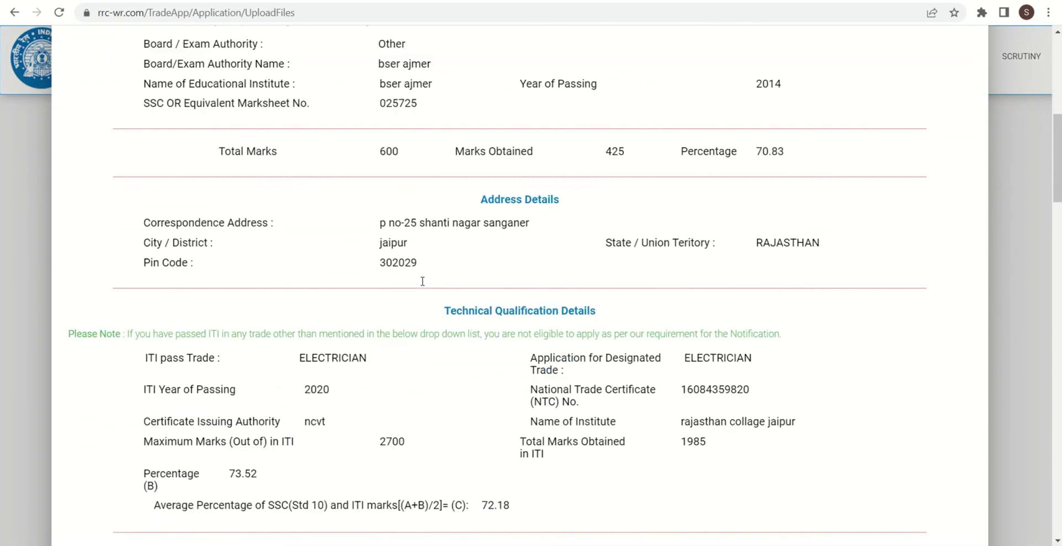
scroll(424, 284, down, 9)
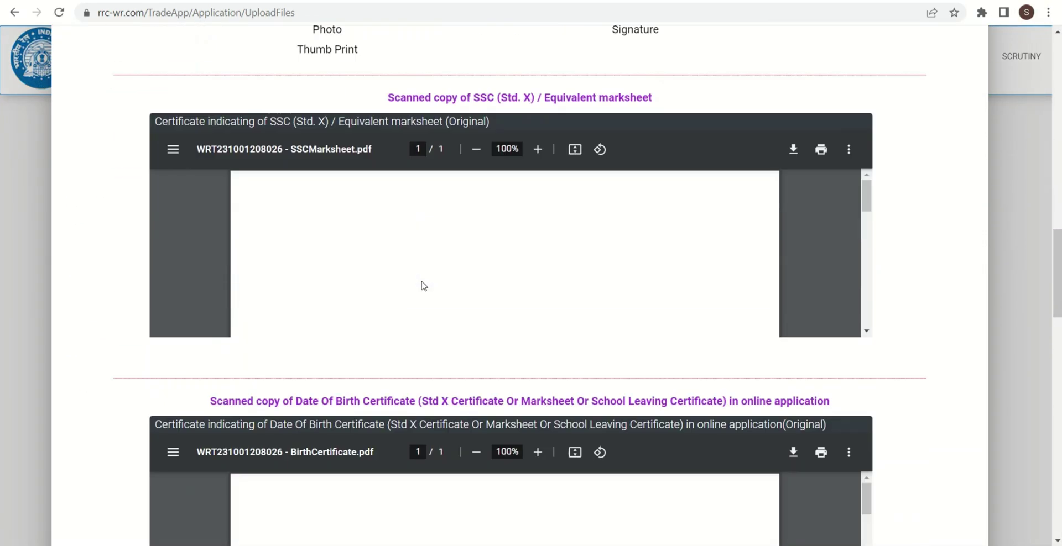
scroll(507, 344, down, 8)
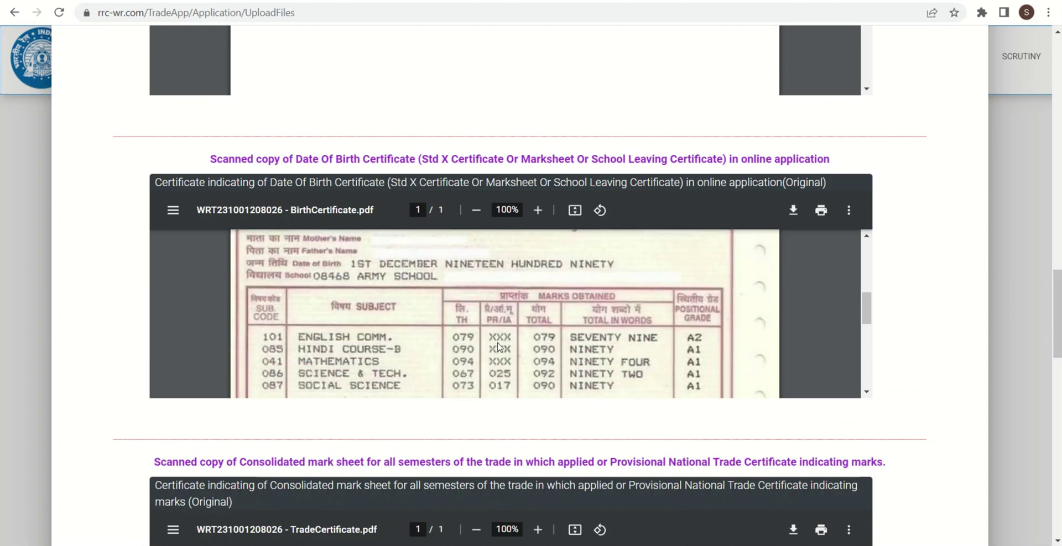
scroll(771, 421, down, 4)
scroll(735, 398, down, 5)
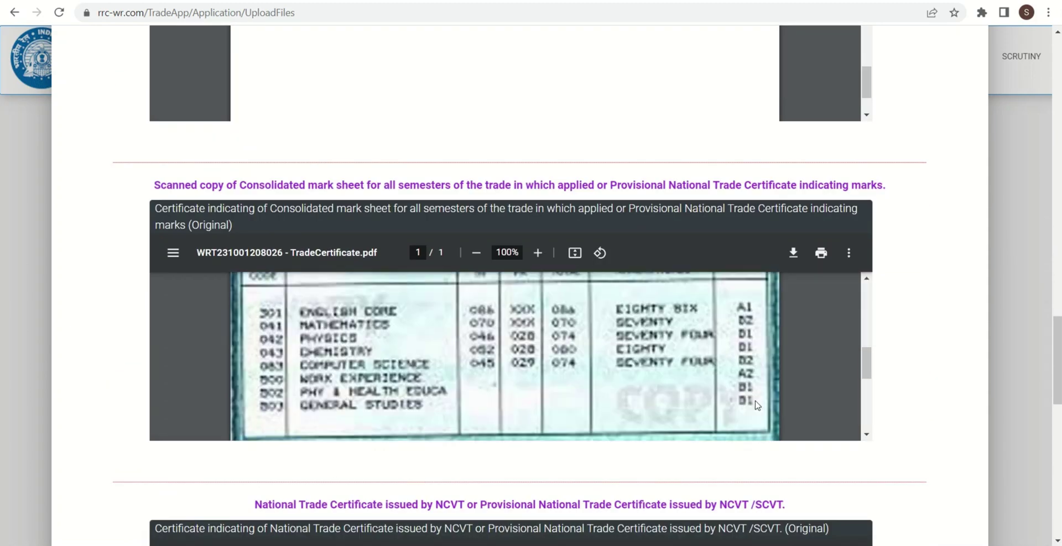
scroll(873, 365, up, 5)
scroll(873, 365, up, 20)
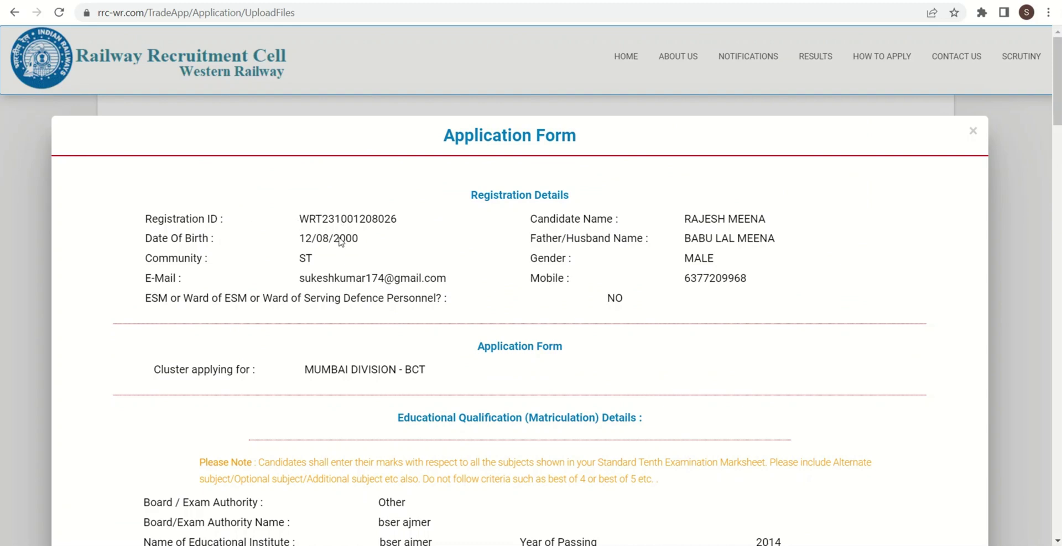
scroll(340, 241, down, 3)
scroll(481, 261, down, 2)
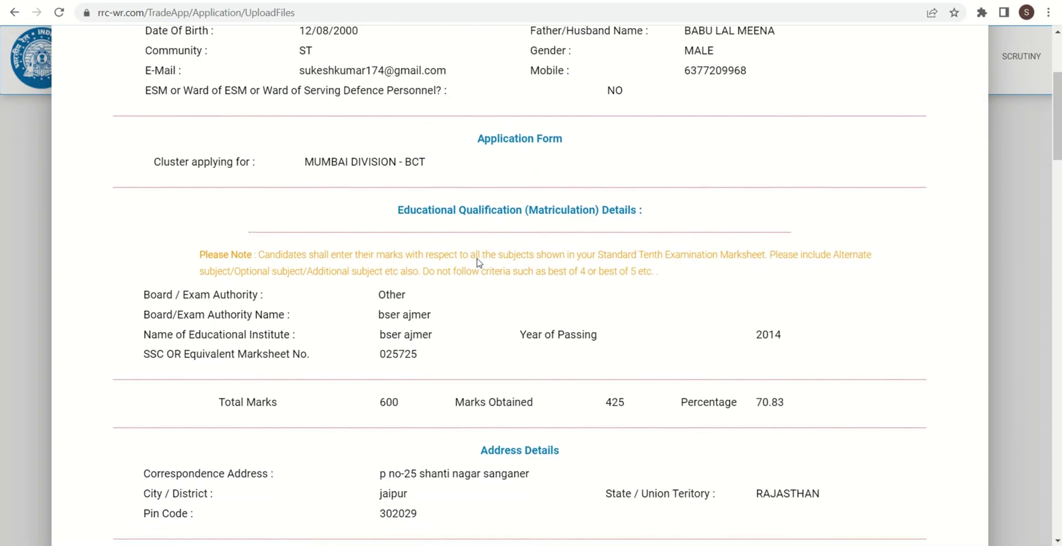
scroll(675, 197, down, 6)
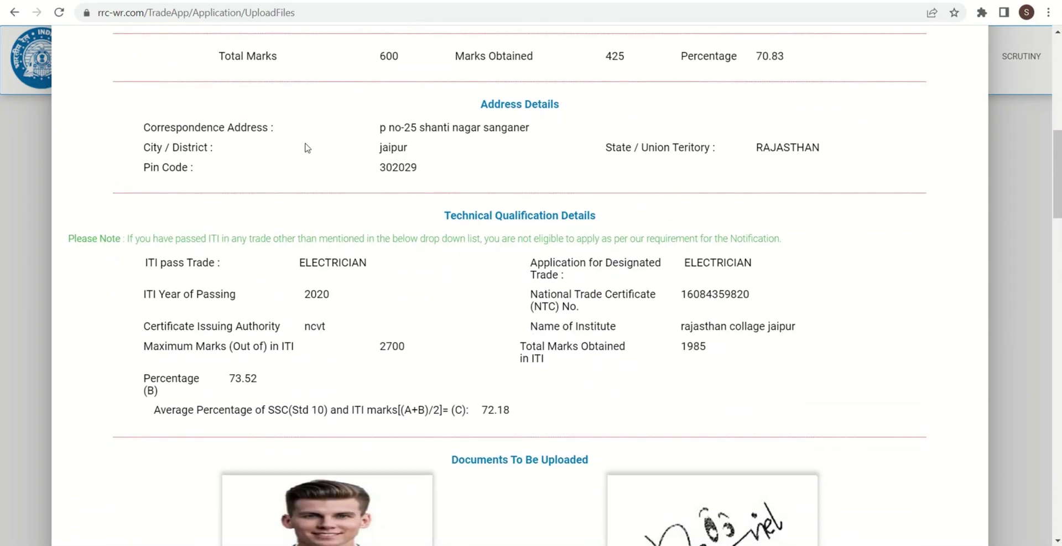
scroll(209, 217, down, 1)
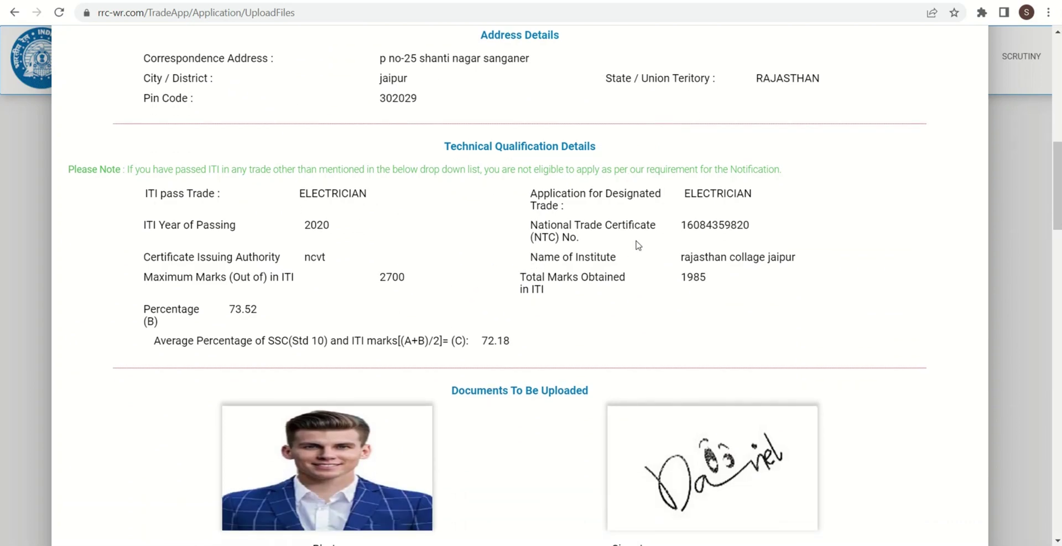
scroll(638, 245, down, 8)
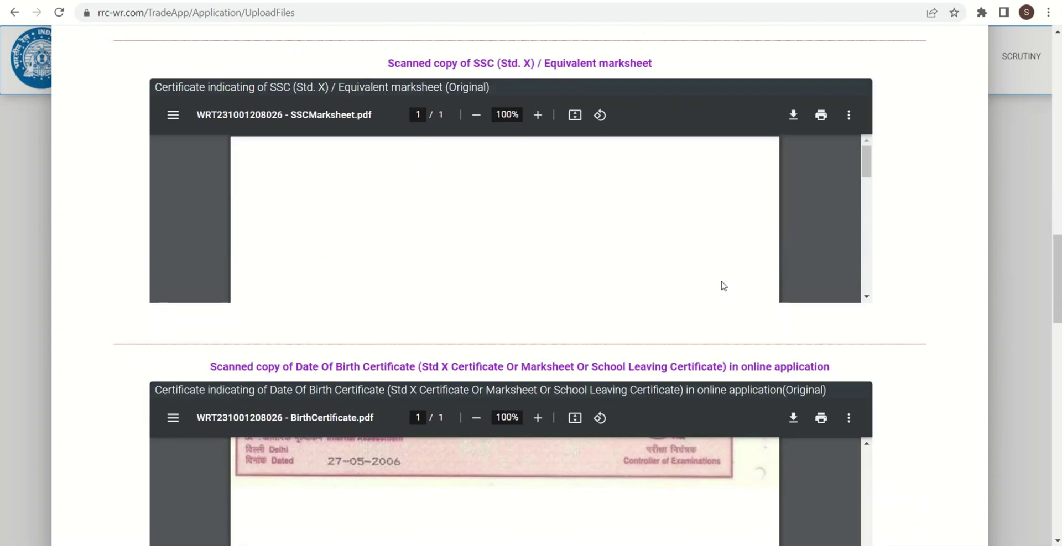
scroll(787, 264, down, 14)
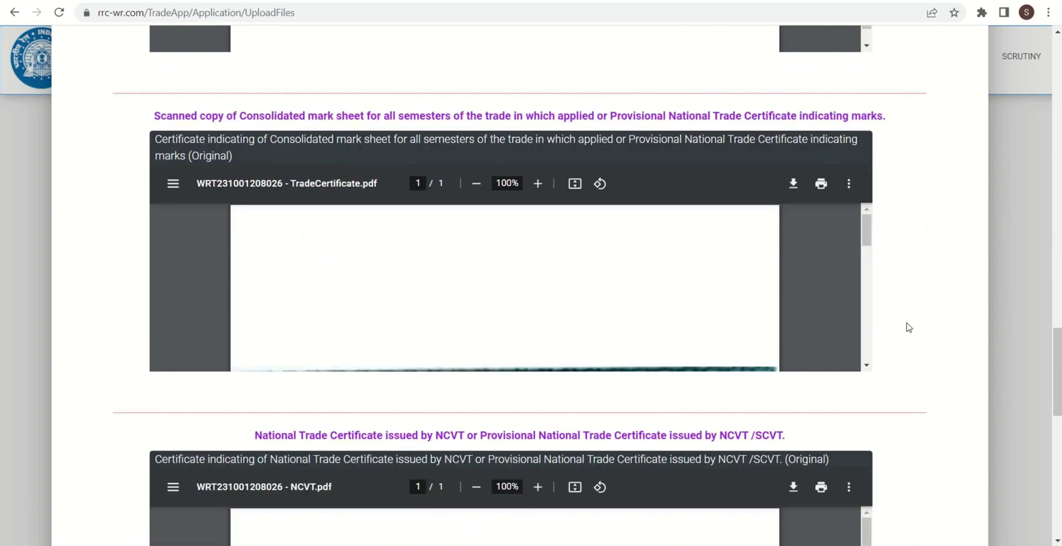
scroll(878, 314, down, 9)
scroll(774, 293, up, 5)
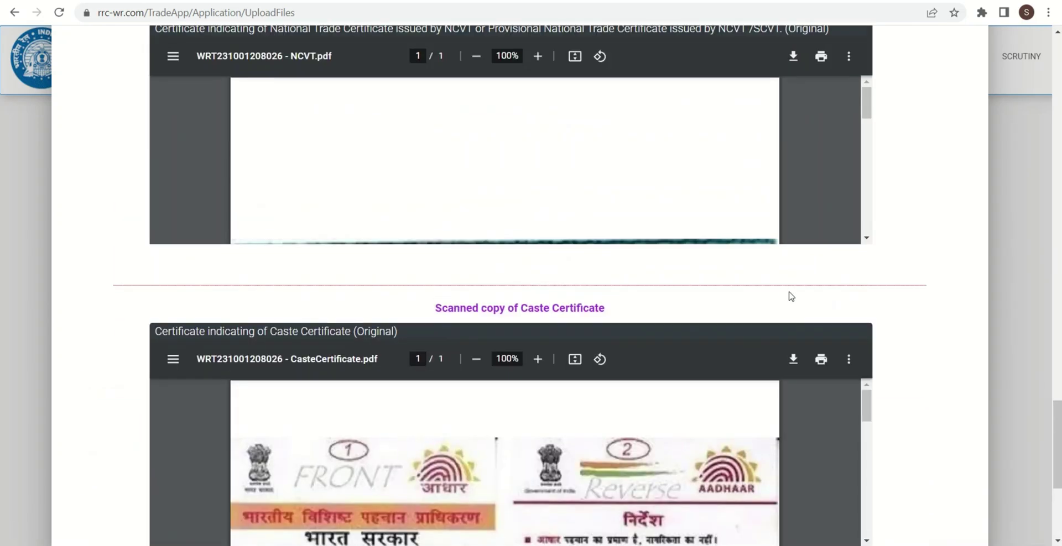
scroll(808, 318, up, 10)
scroll(810, 293, down, 13)
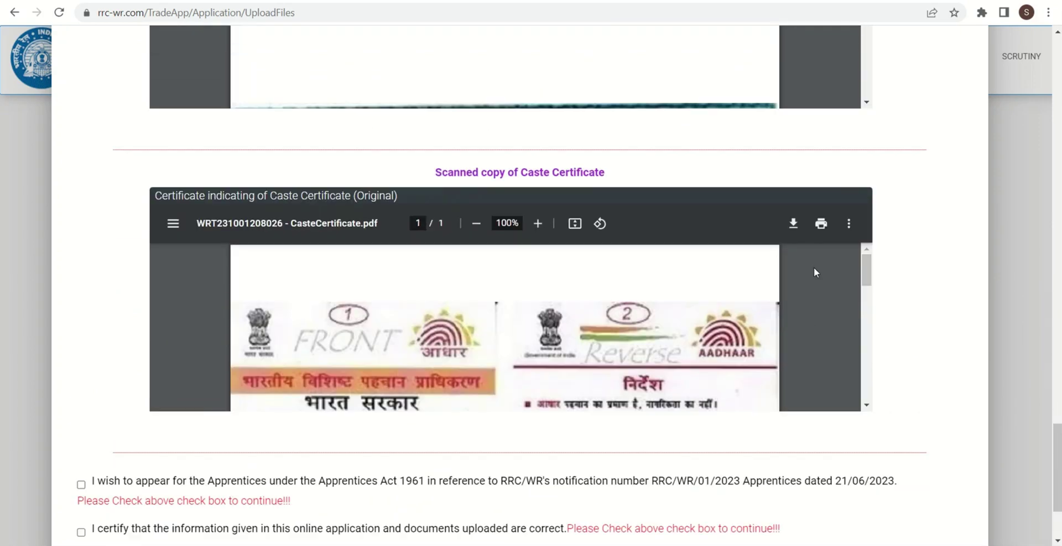
scroll(813, 268, down, 4)
scroll(603, 449, down, 3)
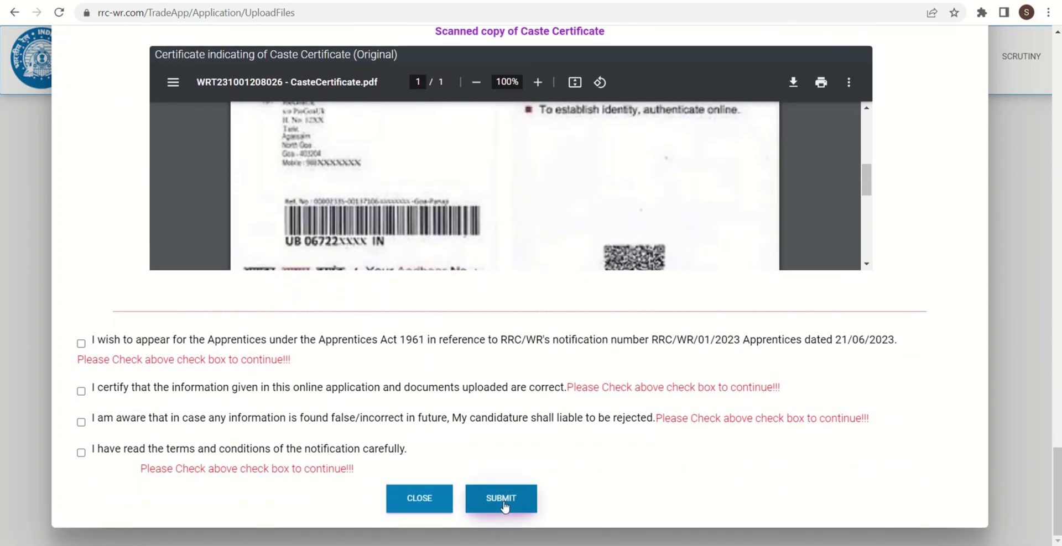
Step: Accept the declarations, submit the application, and download its copy
click(82, 344)
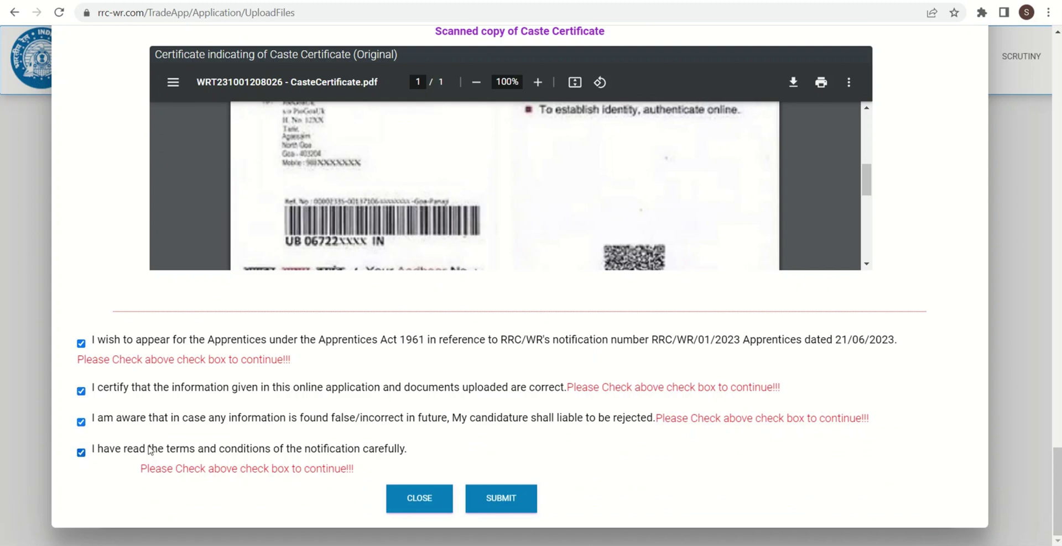
click(507, 495)
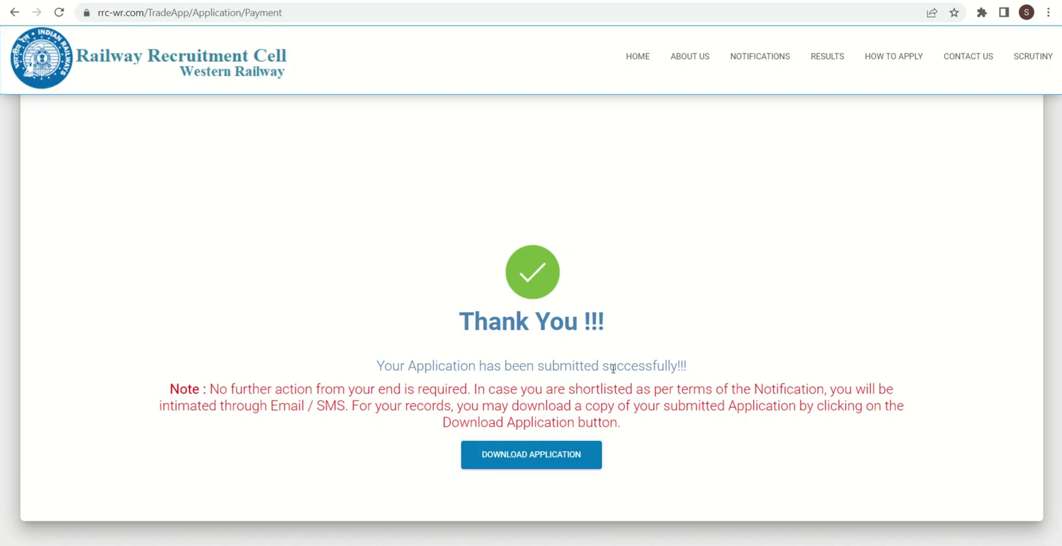
click(541, 459)
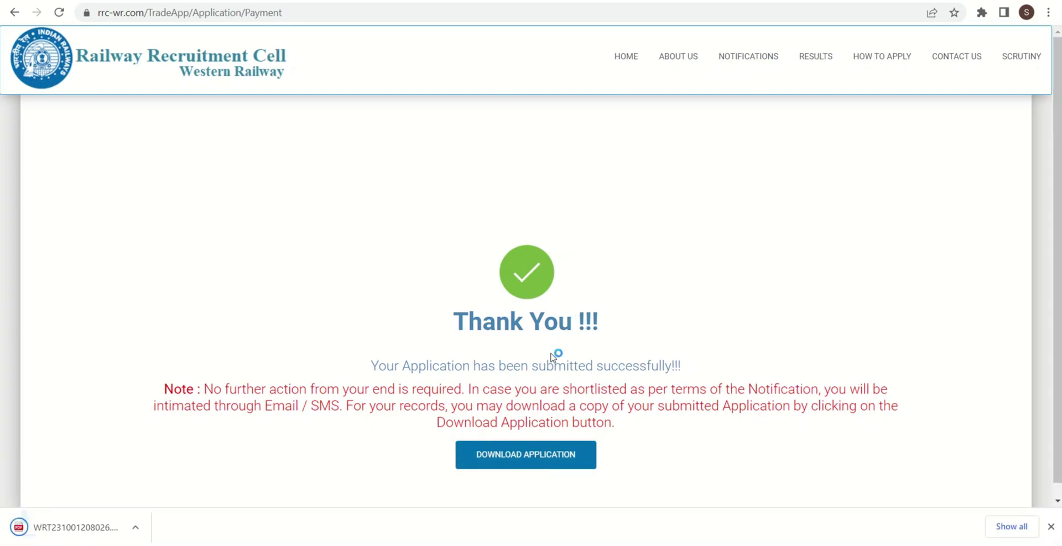
Step: Open the downloaded application PDF and scroll through it, returning to page 1
click(124, 528)
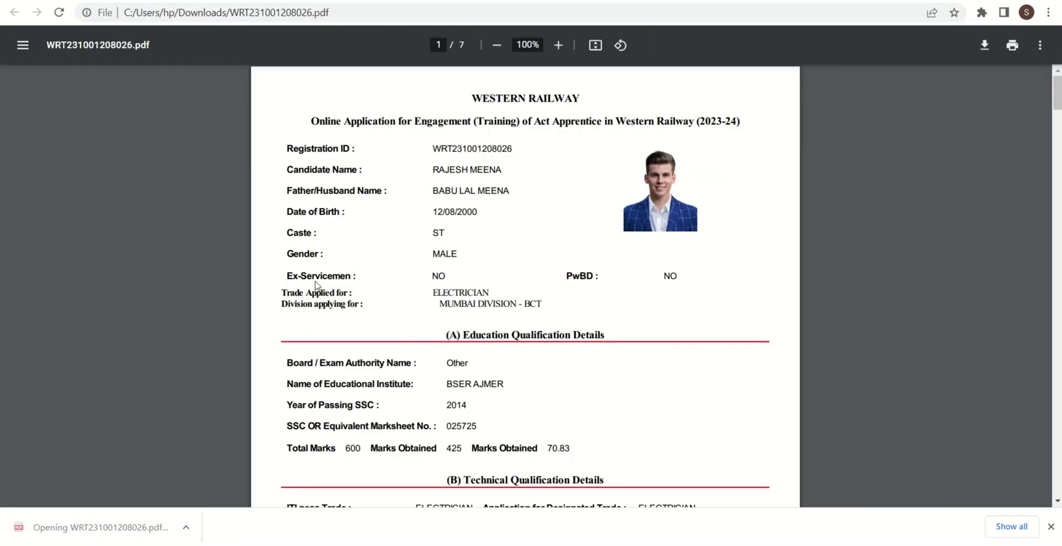
scroll(343, 327, down, 10)
scroll(474, 348, down, 15)
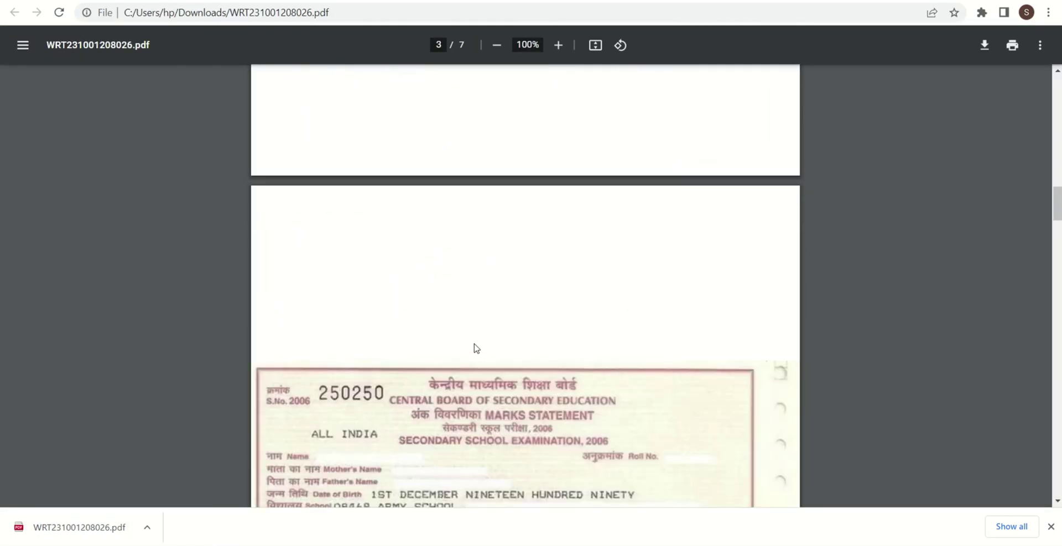
scroll(474, 348, up, 16)
scroll(474, 348, up, 12)
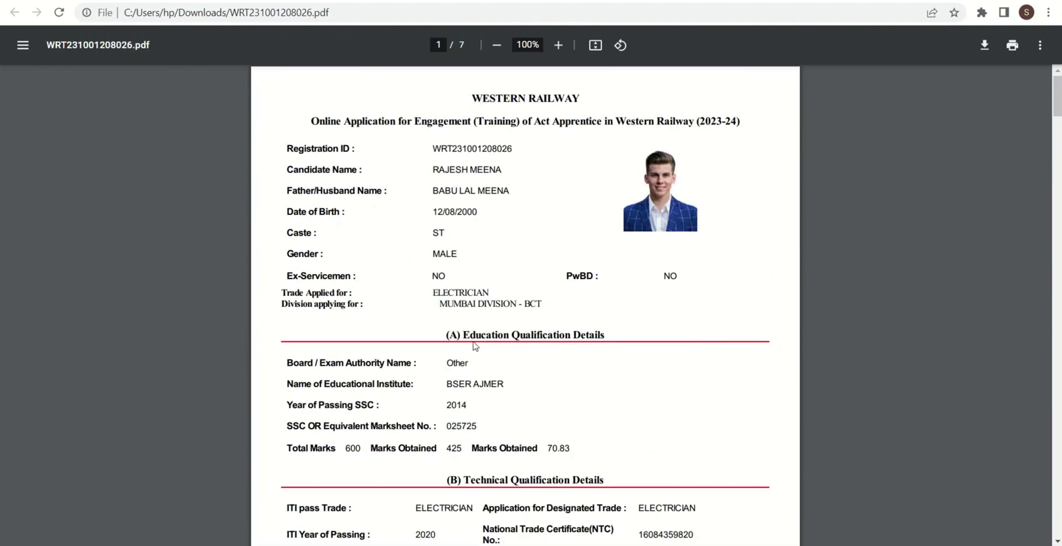